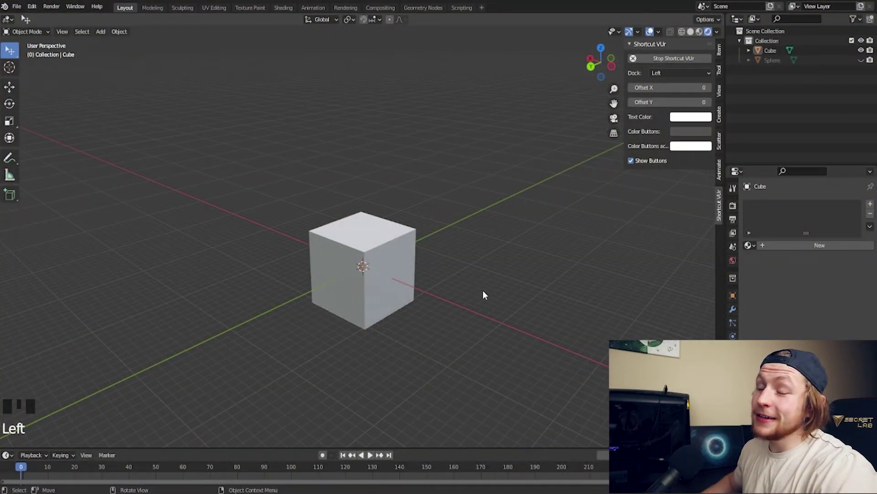
Delete the original default cube from the scene
{"action": "scroll", "coordinate": [483, 294], "scroll_direction": "up", "scroll_amount": 7}
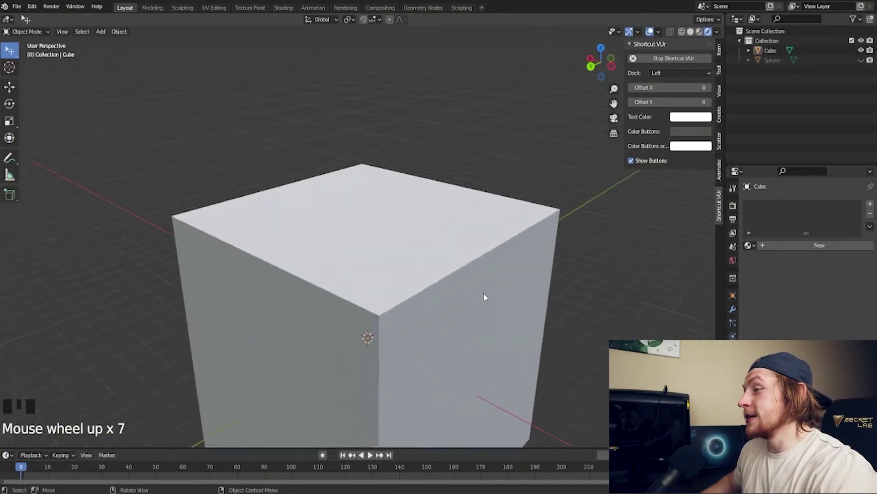
{"action": "scroll", "coordinate": [484, 295], "scroll_direction": "up", "scroll_amount": 3}
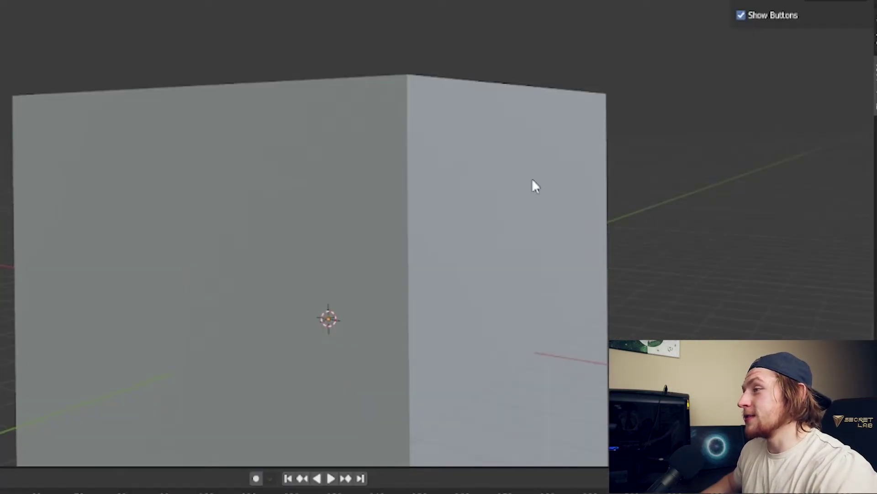
{"action": "scroll", "coordinate": [533, 181], "scroll_direction": "up", "scroll_amount": 5}
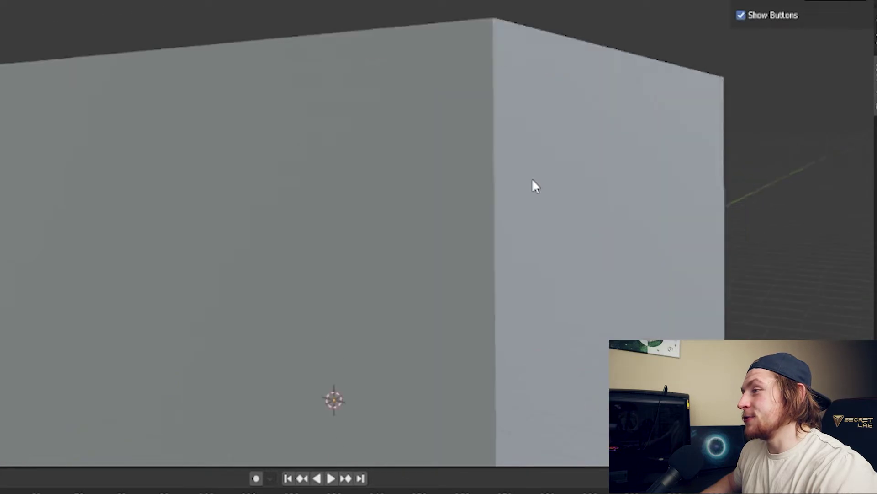
{"action": "scroll", "coordinate": [532, 182], "scroll_direction": "down", "scroll_amount": 8}
{"action": "left_click", "coordinate": [502, 191]}
{"action": "key", "text": "x"}
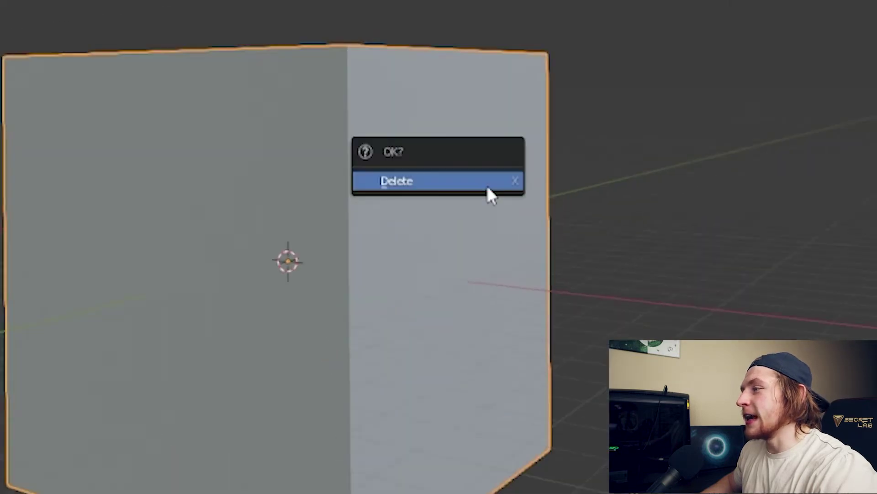
{"action": "left_click", "coordinate": [487, 183]}
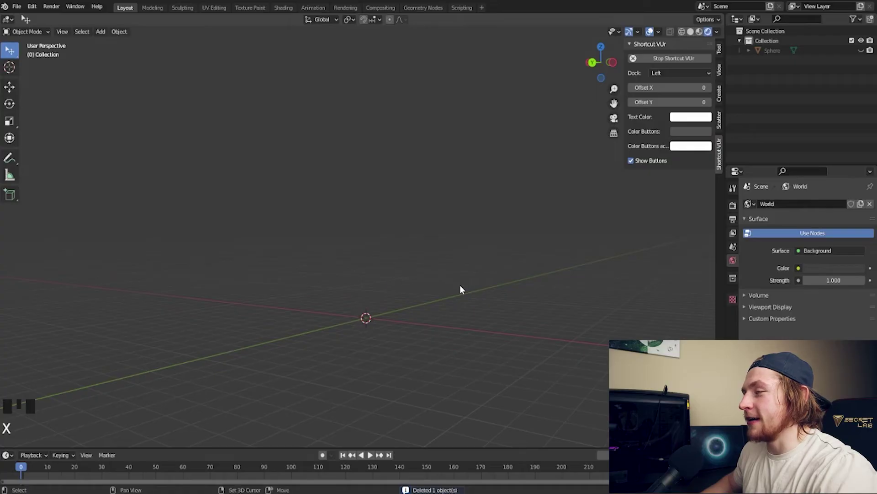
Add a new mesh cube and orbit the view slightly around it
{"action": "key", "text": "shift+a"}
{"action": "left_click", "coordinate": [491, 298]}
{"action": "left_click", "coordinate": [553, 229]}
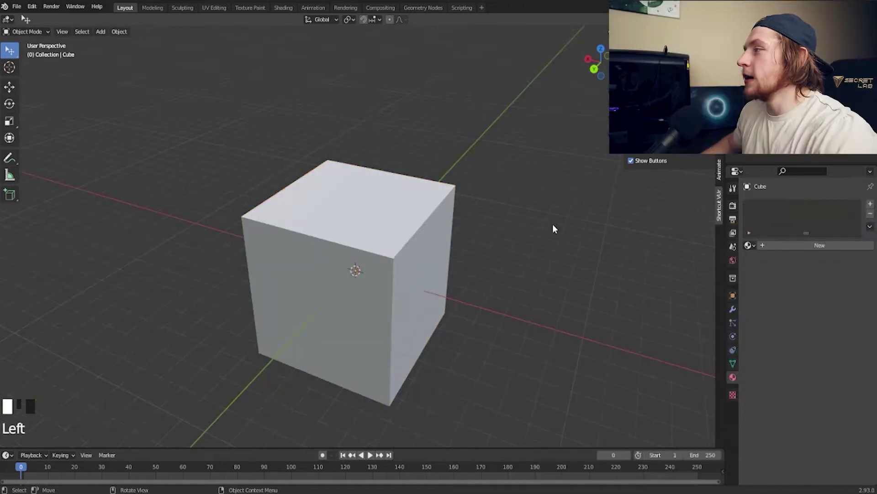
{"action": "middle_click_drag", "start_coordinate": [553, 229], "coordinate": [525, 237]}
Give the cube a new material named Dirt 3
{"action": "left_click", "coordinate": [431, 239]}
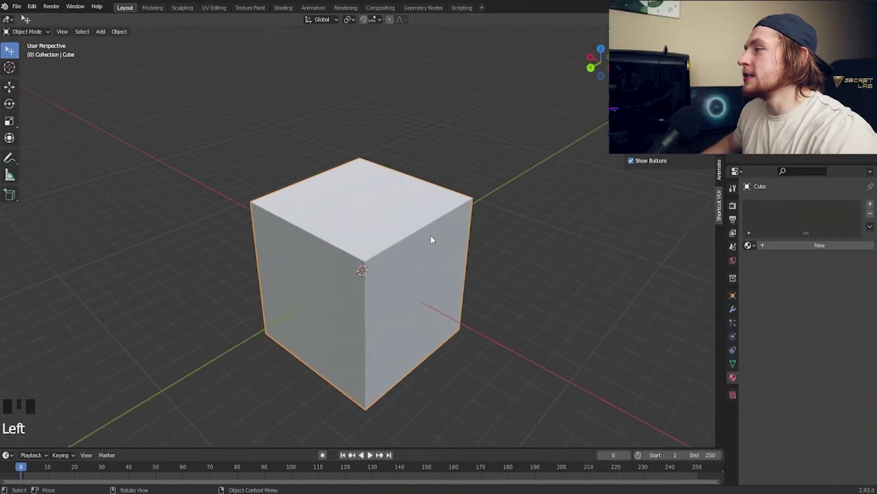
{"action": "left_click", "coordinate": [809, 247]}
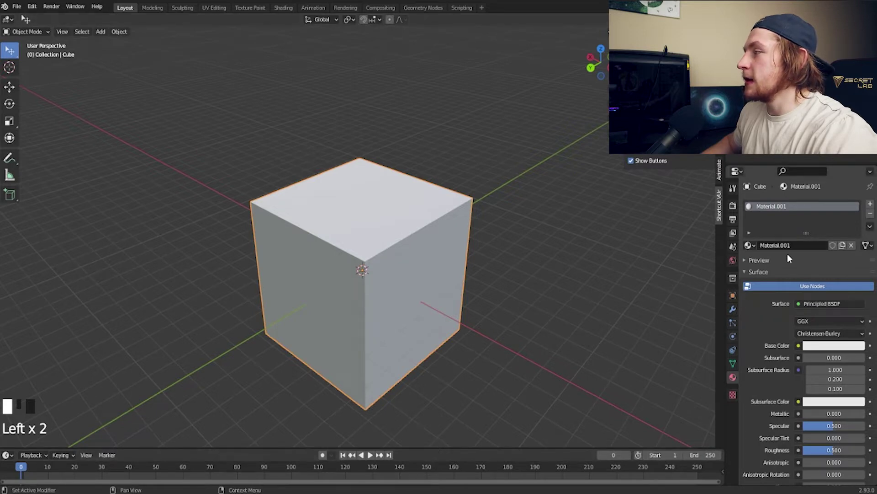
{"action": "left_click", "coordinate": [790, 245]}
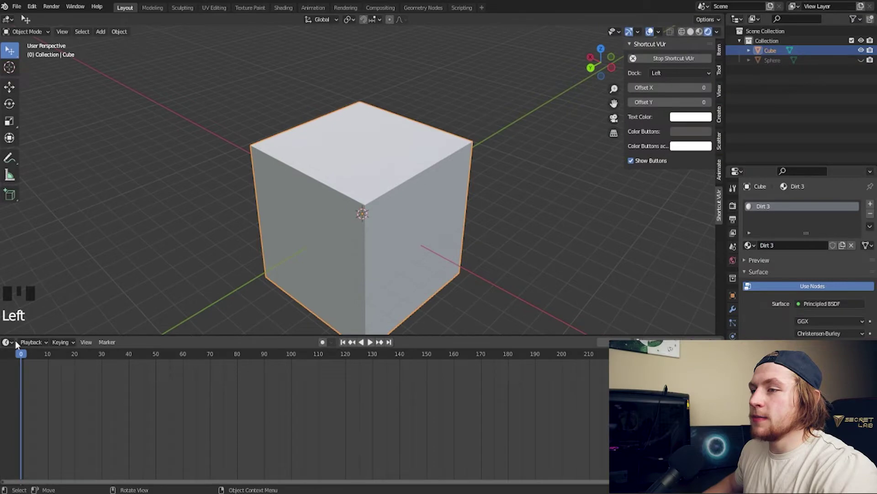
Turn the timeline area into a Shader Editor and shift Material Output right
{"action": "left_click", "coordinate": [16, 341]}
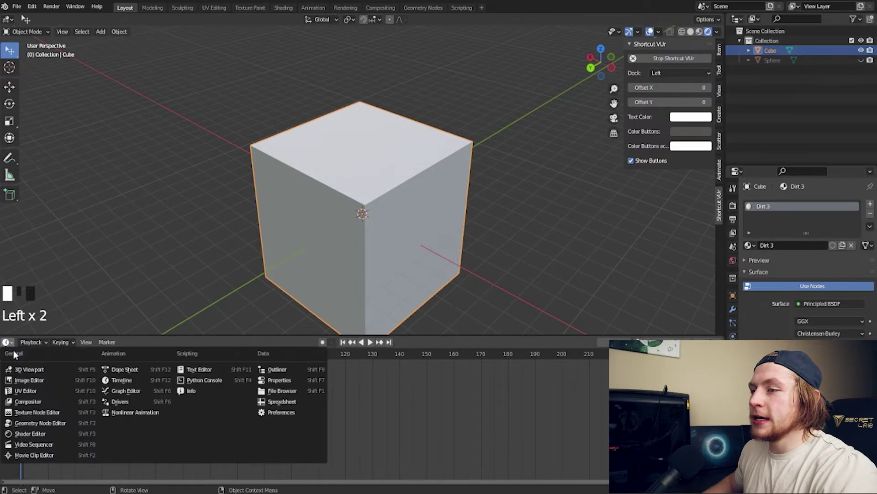
{"action": "left_click", "coordinate": [44, 434]}
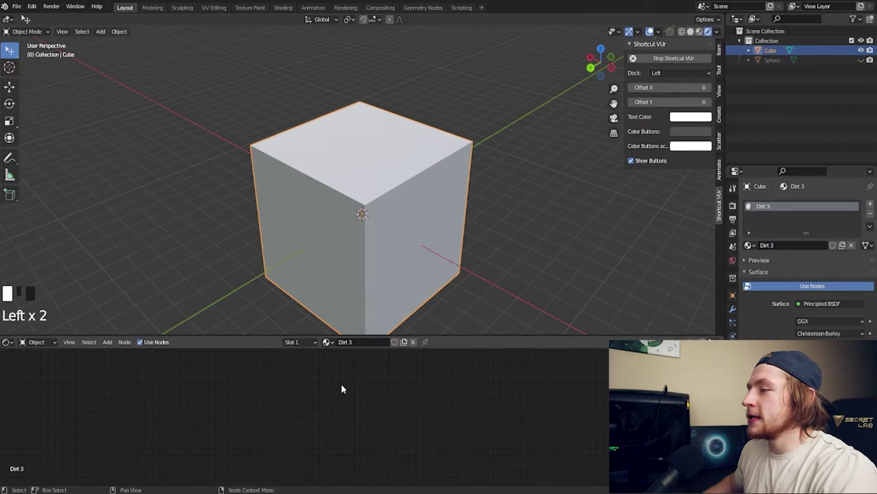
{"action": "scroll", "coordinate": [338, 388], "scroll_direction": "down", "scroll_amount": 5}
{"action": "middle_click_drag", "start_coordinate": [332, 394], "coordinate": [393, 406]}
{"action": "left_click_drag", "start_coordinate": [379, 400], "coordinate": [447, 398]}
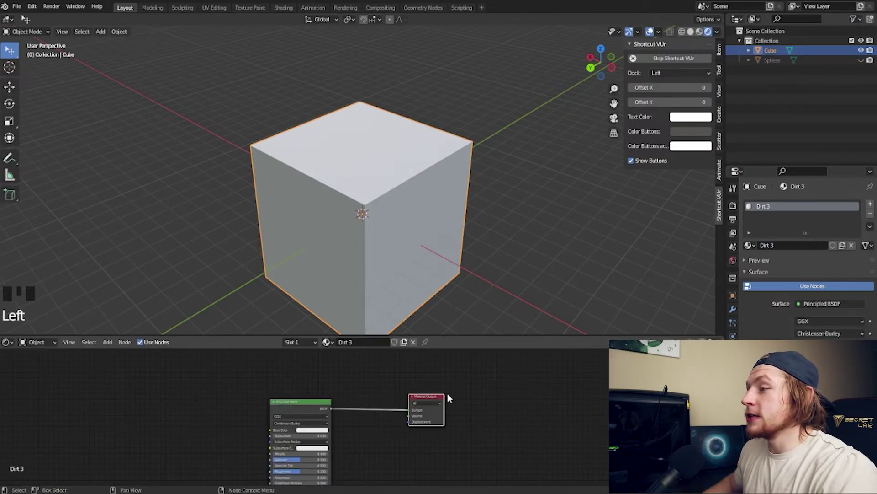
{"action": "left_click", "coordinate": [385, 397]}
{"action": "scroll", "coordinate": [385, 393], "scroll_direction": "down", "scroll_amount": 3}
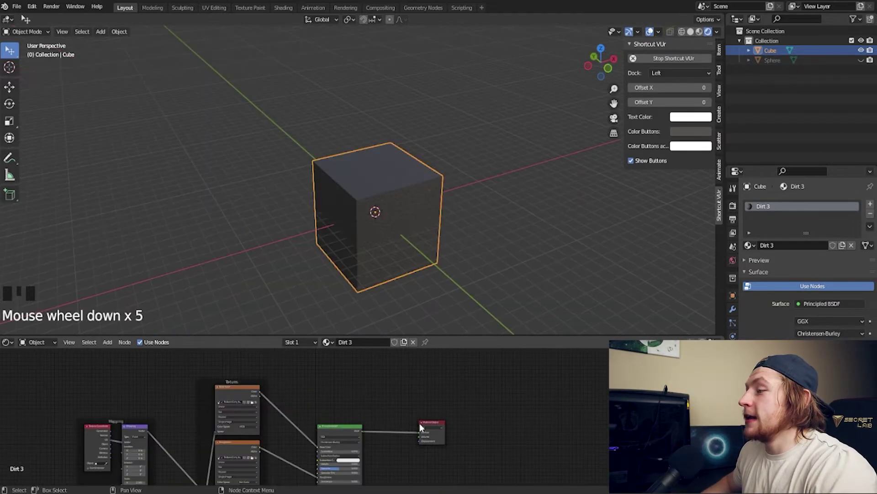
Insert a Mix Shader on the link into Material Output, spacing both nodes rightward
{"action": "left_click", "coordinate": [421, 420]}
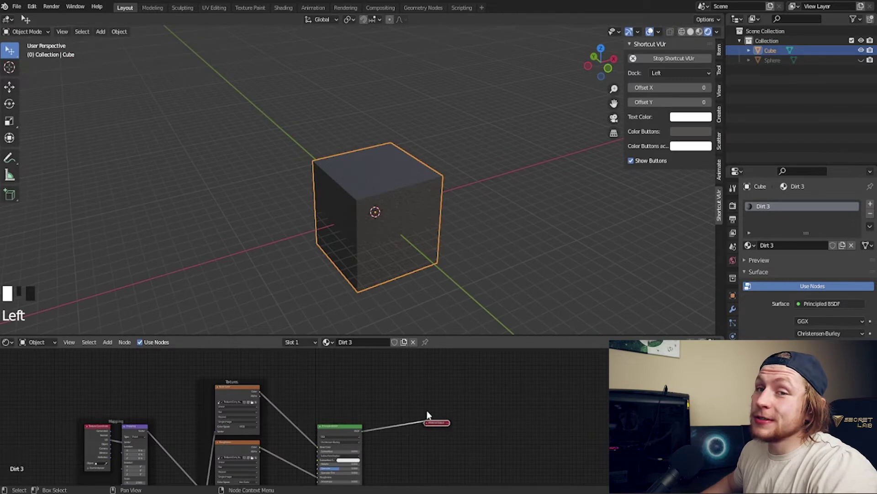
{"action": "mouse_move", "coordinate": [445, 215]}
{"action": "middle_mouse_down"}
{"action": "mouse_move", "coordinate": [385, 302]}
{"action": "mouse_move", "coordinate": [435, 256]}
{"action": "mouse_move", "coordinate": [438, 221]}
{"action": "middle_mouse_up"}
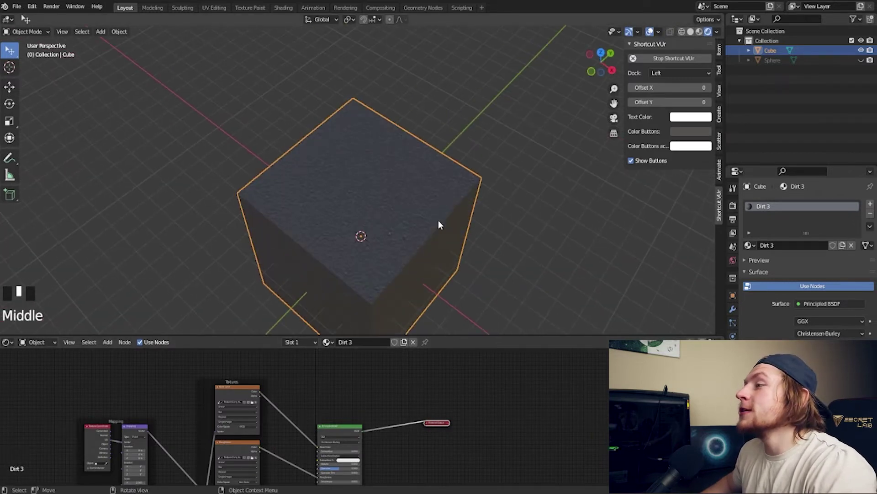
{"action": "key", "text": "s"}
{"action": "left_click", "coordinate": [350, 384]}
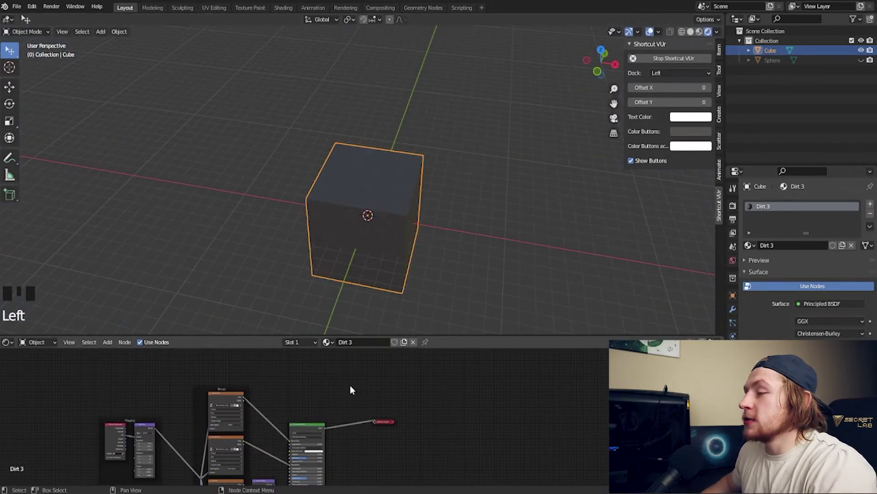
{"action": "key", "text": "shift+a"}
{"action": "mouse_move", "coordinate": [334, 414]}
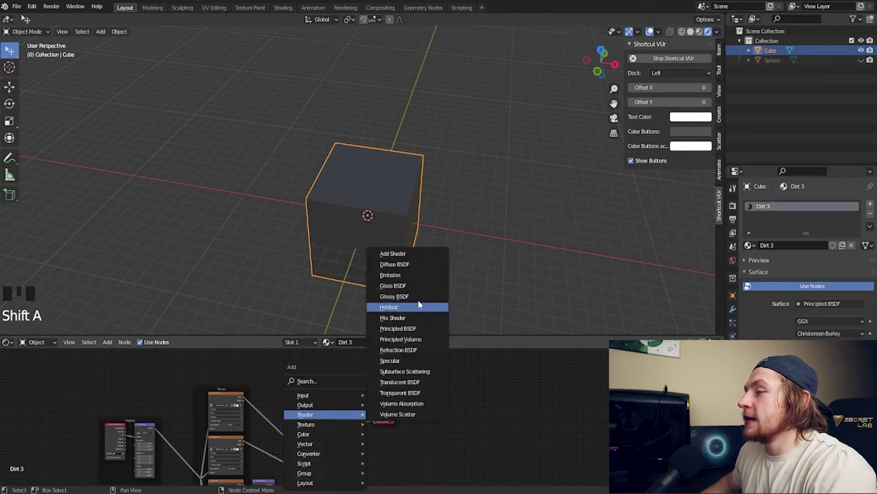
{"action": "left_click", "coordinate": [404, 319]}
{"action": "left_click", "coordinate": [350, 407]}
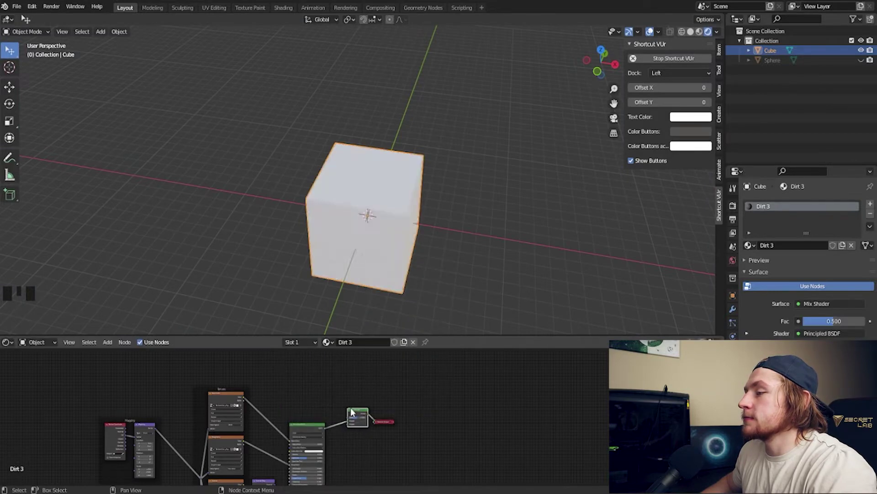
{"action": "scroll", "coordinate": [475, 424], "scroll_direction": "up", "scroll_amount": 10}
{"action": "left_click_drag", "start_coordinate": [475, 424], "coordinate": [541, 423]}
{"action": "left_click_drag", "start_coordinate": [400, 409], "coordinate": [455, 408]}
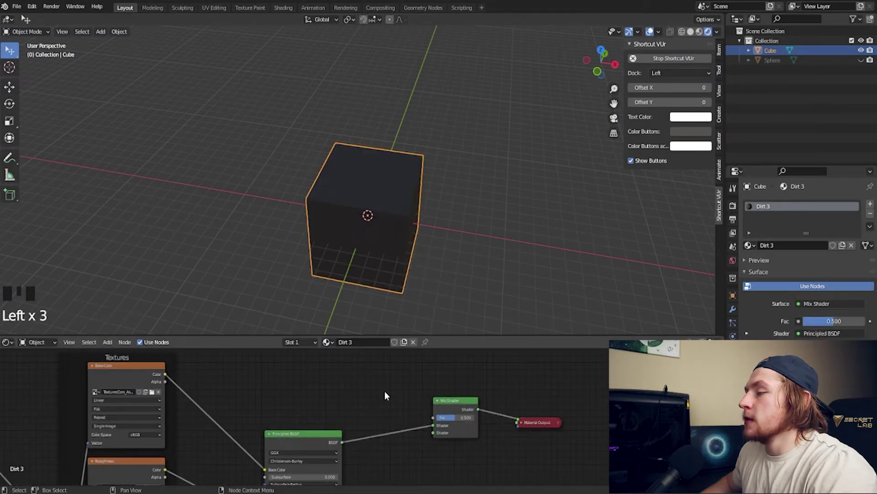
Add a Noise Texture node above the Principled BSDF
{"action": "key", "text": "shift+a"}
{"action": "mouse_move", "coordinate": [384, 391]}
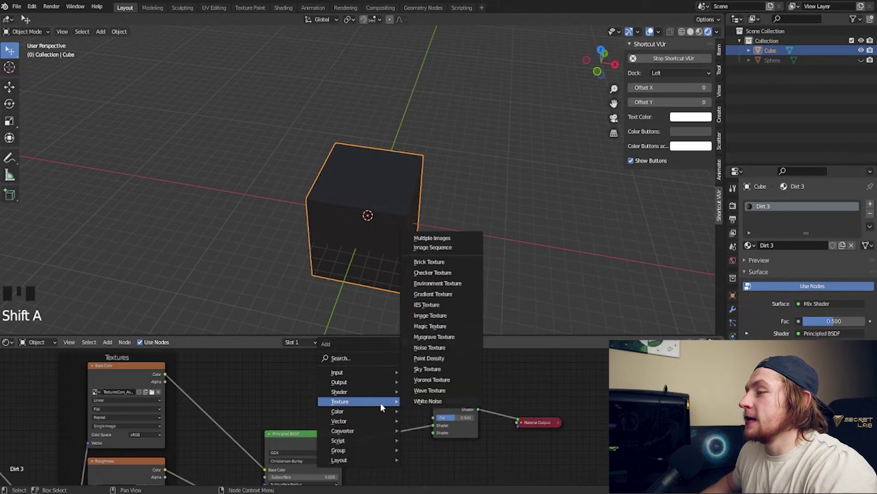
{"action": "left_click", "coordinate": [463, 380]}
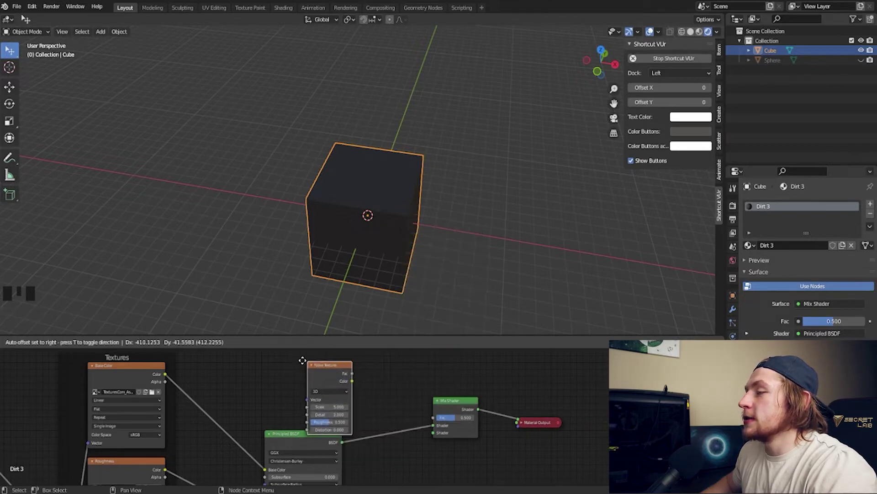
{"action": "left_click", "coordinate": [243, 346]}
{"action": "middle_click_drag", "start_coordinate": [355, 375], "coordinate": [342, 399]}
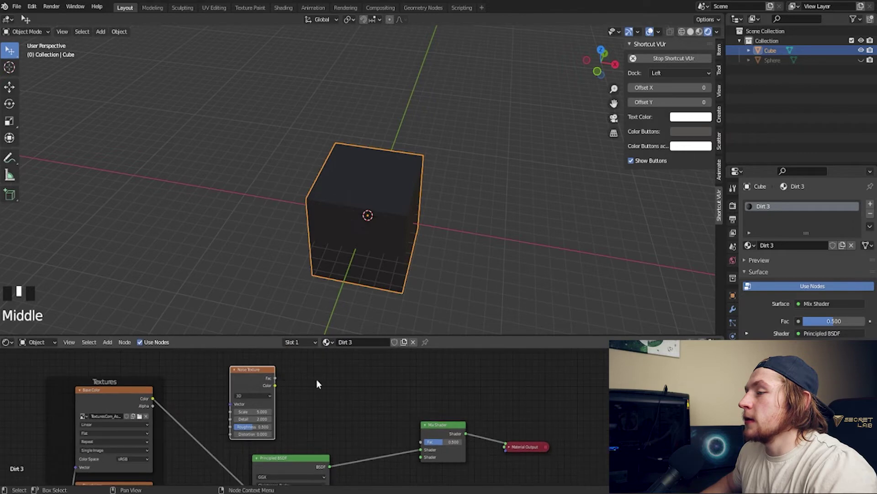
Add a ColorRamp node beside the Noise Texture
{"action": "key", "text": "shift+a"}
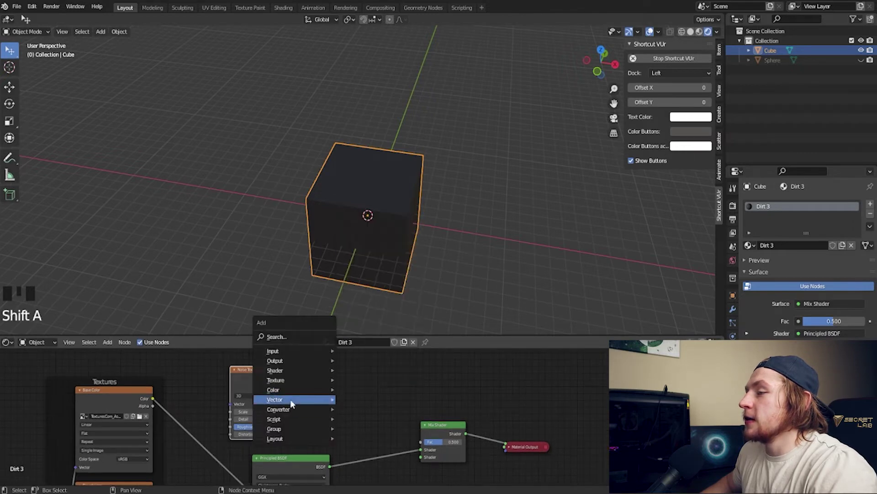
{"action": "mouse_move", "coordinate": [294, 408]}
{"action": "left_click", "coordinate": [379, 280]}
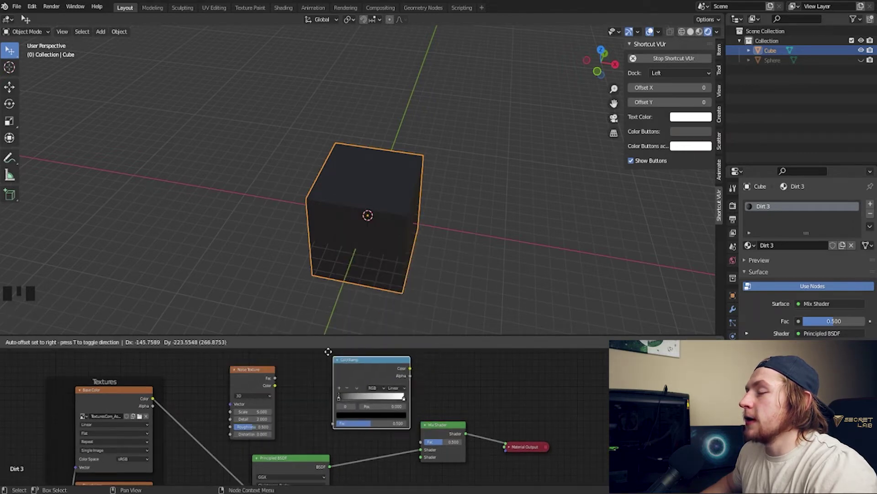
{"action": "left_click", "coordinate": [328, 351]}
{"action": "scroll", "coordinate": [320, 451], "scroll_direction": "down", "scroll_amount": 4}
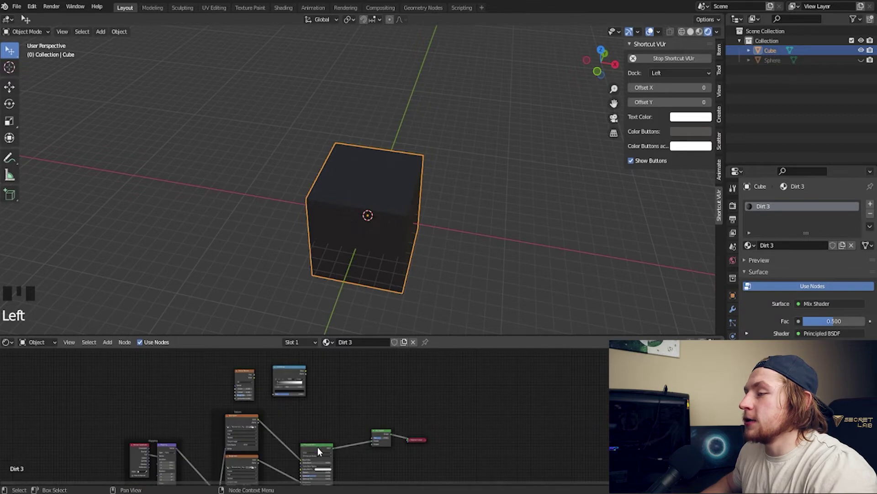
{"action": "left_click", "coordinate": [318, 447]}
Duplicate the Principled BSDF to create a second dirt shader
{"action": "key", "text": "shift+d"}
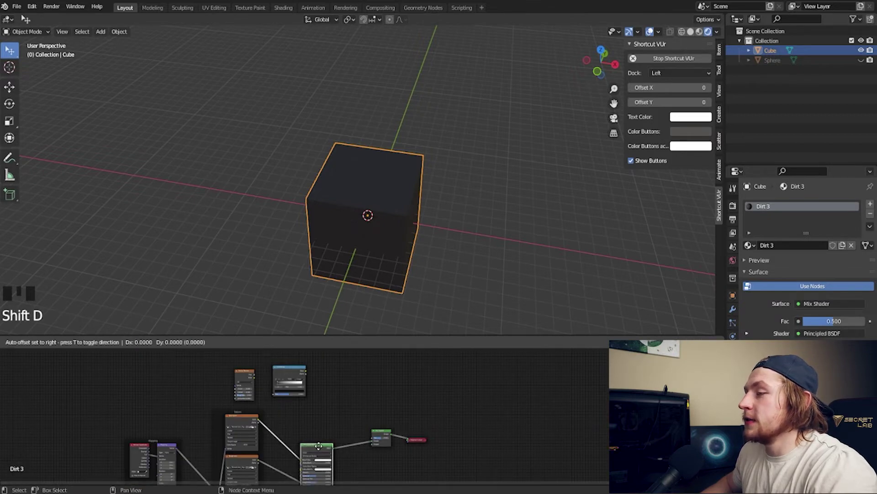
{"action": "left_click", "coordinate": [327, 415]}
{"action": "scroll", "coordinate": [336, 341], "scroll_direction": "up", "scroll_amount": 3}
{"action": "scroll", "coordinate": [335, 342], "scroll_direction": "up", "scroll_amount": 5}
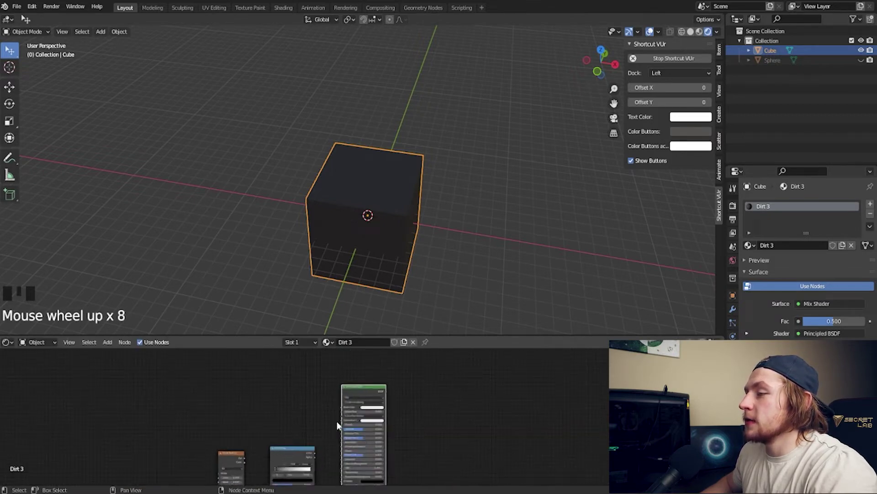
{"action": "middle_click_drag", "start_coordinate": [337, 421], "coordinate": [300, 374]}
Link Noise Color to ColorRamp Fac and ColorRamp Color to the dirt BSDF's Base Color
{"action": "left_click", "coordinate": [375, 401]}
{"action": "middle_click_drag", "start_coordinate": [375, 400], "coordinate": [199, 401]}
{"action": "left_click_drag", "start_coordinate": [199, 404], "coordinate": [233, 432]}
{"action": "middle_click_drag", "start_coordinate": [264, 380], "coordinate": [275, 438]}
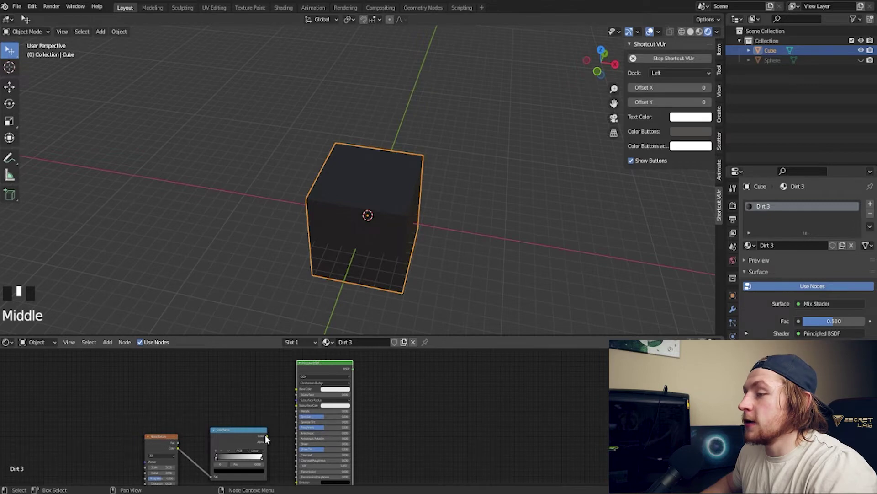
{"action": "left_click_drag", "start_coordinate": [265, 435], "coordinate": [273, 425]}
{"action": "left_click_drag", "start_coordinate": [300, 393], "coordinate": [300, 393]}
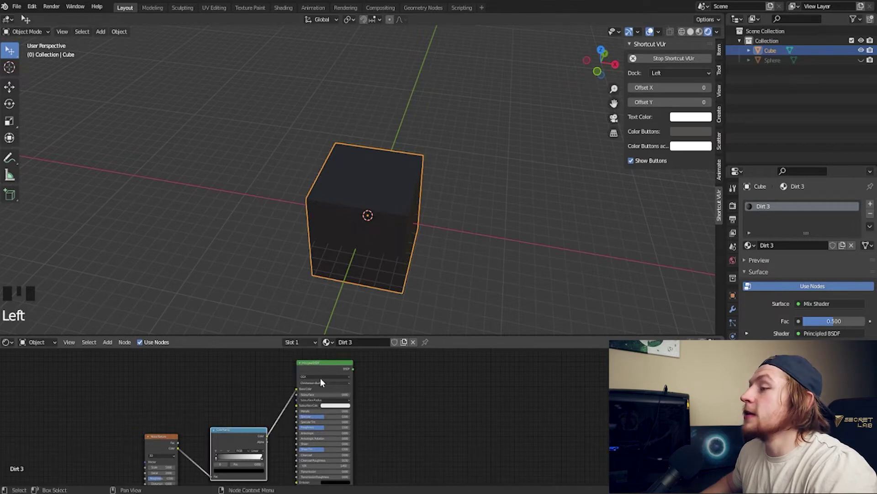
Plug the dirt BSDF into the Mix Shader and the ColorRamp Color into its Fac
{"action": "scroll", "coordinate": [497, 420], "scroll_direction": "down", "scroll_amount": 3}
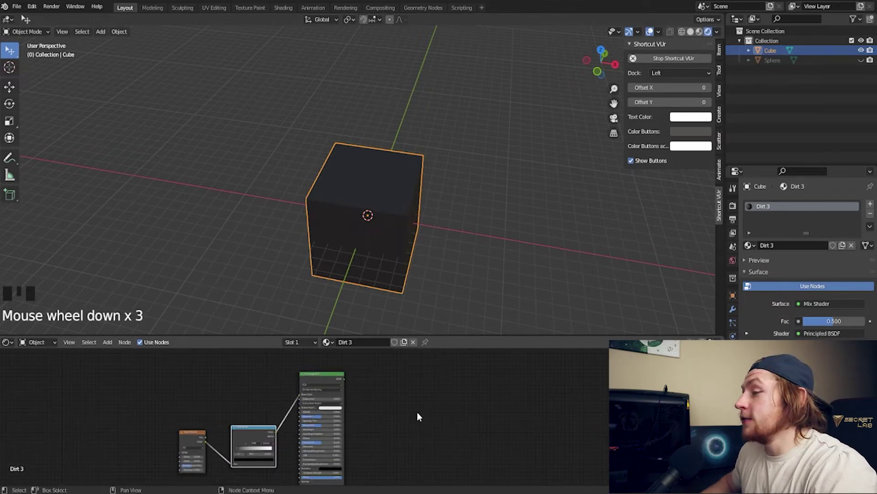
{"action": "middle_click_drag", "start_coordinate": [418, 416], "coordinate": [355, 407]}
{"action": "scroll", "coordinate": [345, 411], "scroll_direction": "down", "scroll_amount": 3}
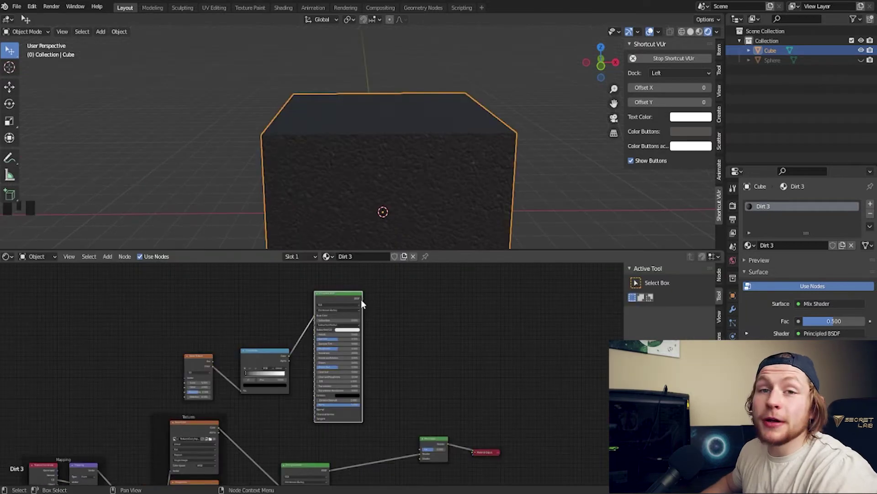
{"action": "left_click_drag", "start_coordinate": [361, 300], "coordinate": [421, 457]}
{"action": "scroll", "coordinate": [289, 355], "scroll_direction": "up", "scroll_amount": 3}
{"action": "left_click_drag", "start_coordinate": [289, 355], "coordinate": [306, 388]}
{"action": "left_click_drag", "start_coordinate": [357, 429], "coordinate": [428, 450]}
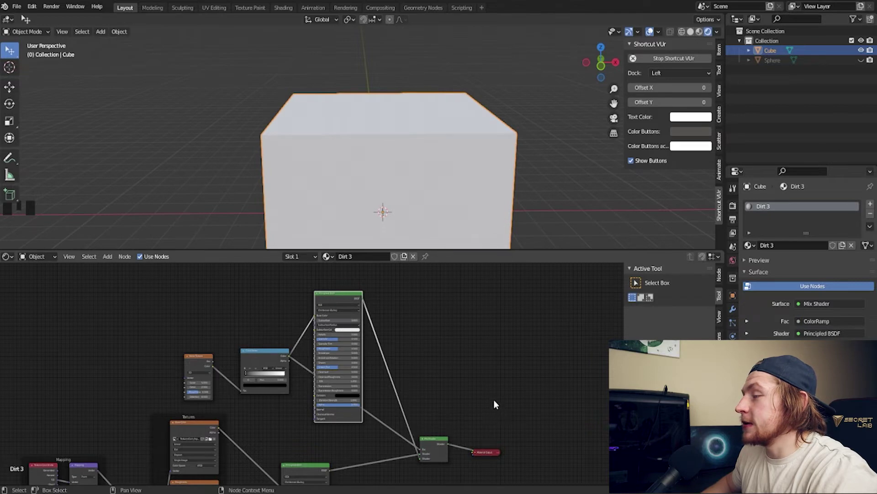
Move the ColorRamp's black stop to about 0.44
{"action": "scroll", "coordinate": [470, 181], "scroll_direction": "down", "scroll_amount": 2}
{"action": "middle_click_drag", "start_coordinate": [468, 182], "coordinate": [450, 229]}
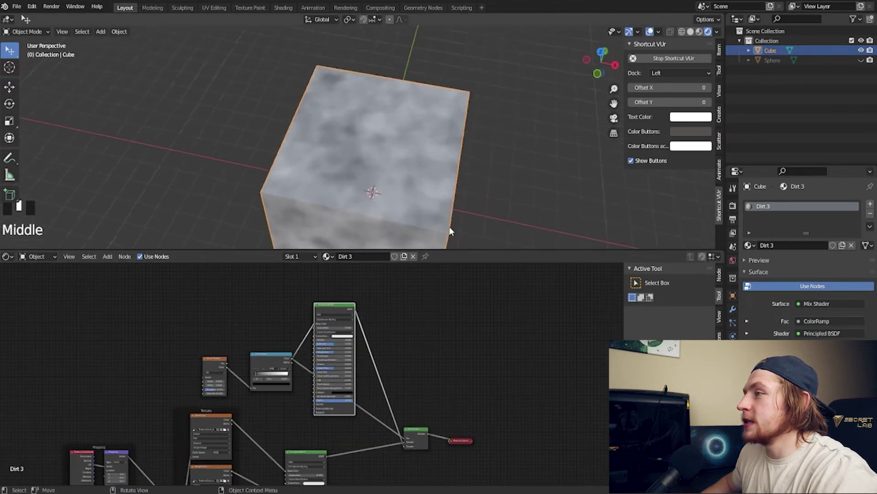
{"action": "scroll", "coordinate": [440, 244], "scroll_direction": "up", "scroll_amount": 2}
{"action": "scroll", "coordinate": [397, 373], "scroll_direction": "up", "scroll_amount": 4}
{"action": "middle_click_drag", "start_coordinate": [398, 373], "coordinate": [295, 384]}
{"action": "left_click", "coordinate": [249, 368]}
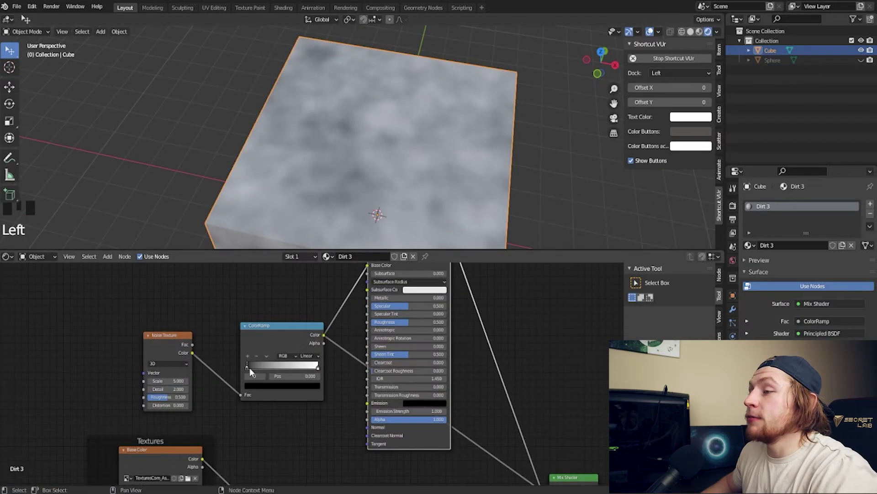
{"action": "left_click_drag", "start_coordinate": [248, 366], "coordinate": [282, 363]}
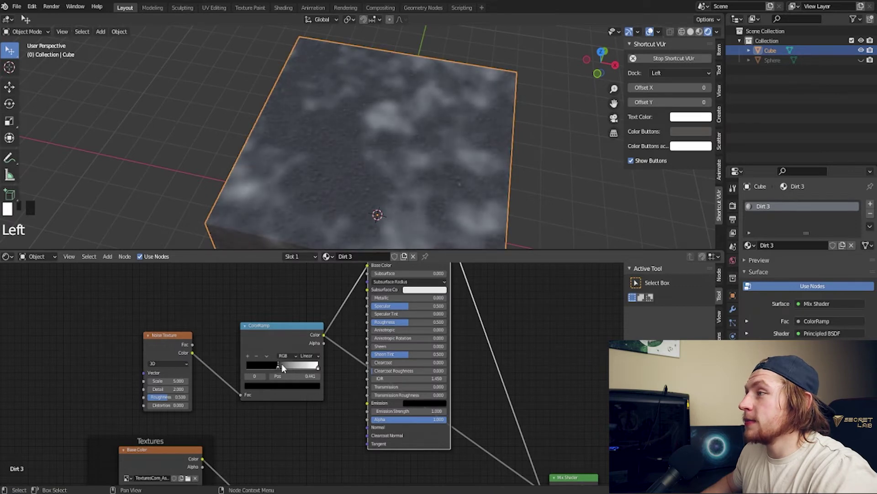
Tint the ColorRamp's white stop a warm peach colour
{"action": "left_click", "coordinate": [318, 367]}
{"action": "left_click", "coordinate": [309, 386]}
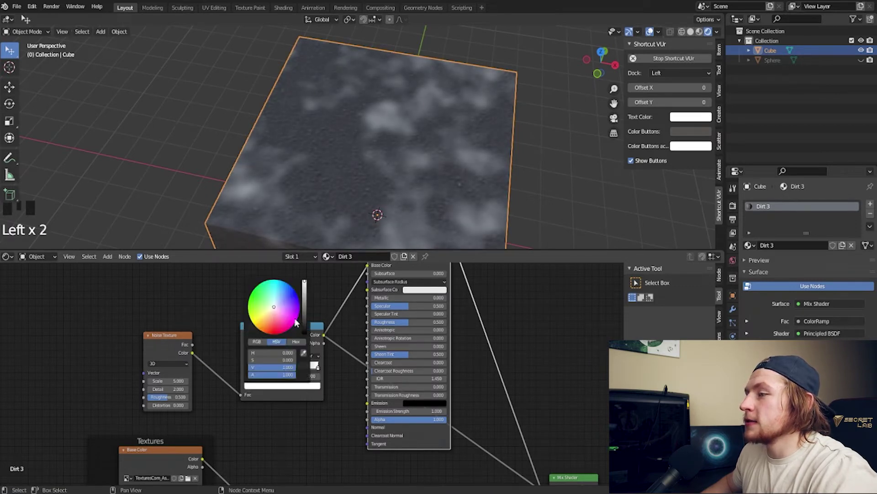
{"action": "left_click_drag", "start_coordinate": [274, 314], "coordinate": [268, 312]}
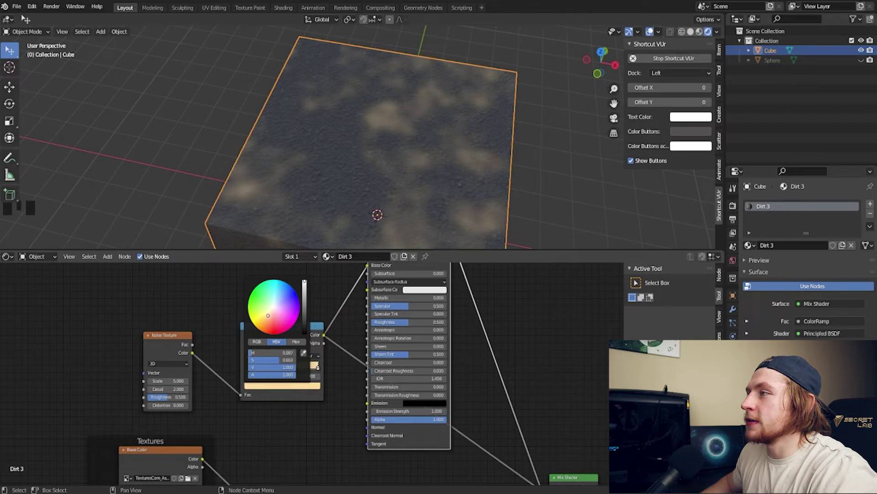
{"action": "scroll", "coordinate": [181, 387], "scroll_direction": "up", "scroll_amount": 2}
{"action": "scroll", "coordinate": [375, 174], "scroll_direction": "down", "scroll_amount": 2}
{"action": "middle_click_drag", "start_coordinate": [412, 150], "coordinate": [475, 183]}
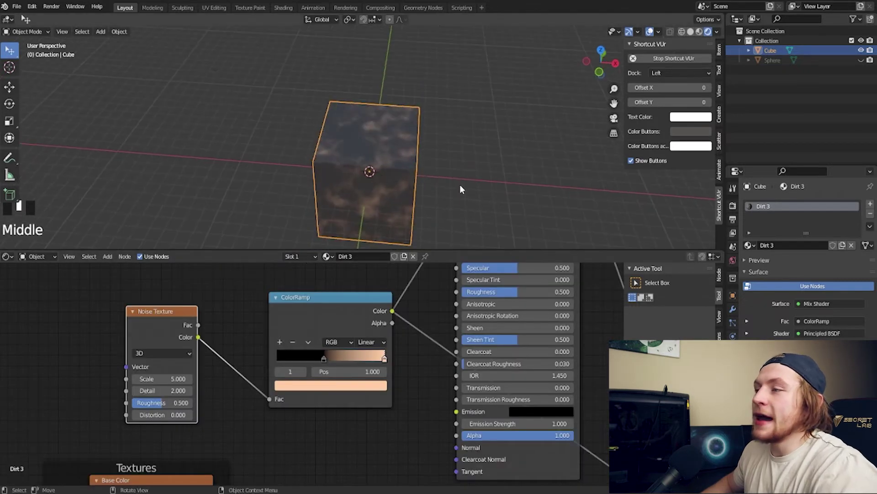
Raise the dirt Principled BSDF's Roughness to 1.000
{"action": "scroll", "coordinate": [337, 307], "scroll_direction": "down", "scroll_amount": 2}
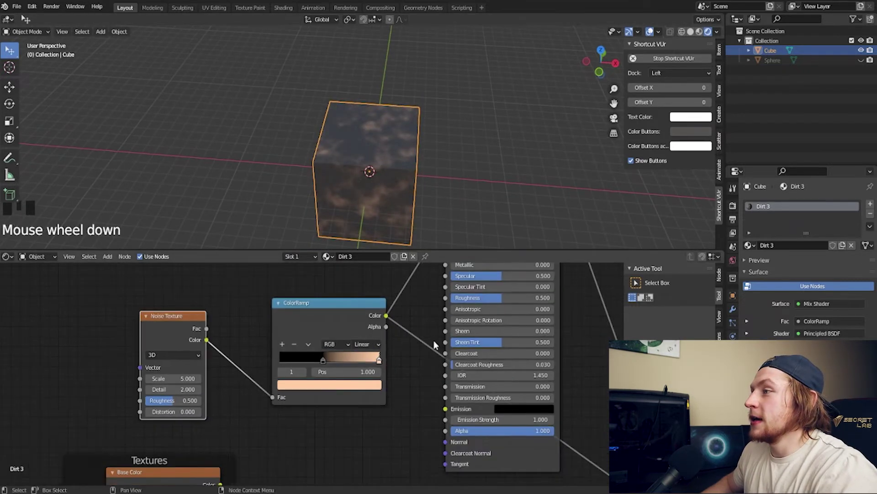
{"action": "middle_click_drag", "start_coordinate": [348, 320], "coordinate": [369, 335]}
{"action": "middle_click_drag", "start_coordinate": [306, 411], "coordinate": [345, 405]}
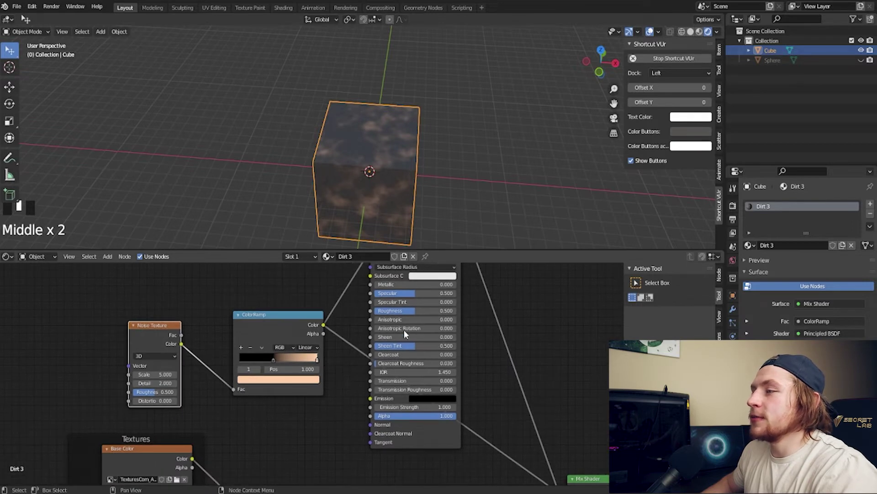
{"action": "middle_click_drag", "start_coordinate": [509, 314], "coordinate": [404, 362]}
{"action": "middle_click_drag", "start_coordinate": [348, 196], "coordinate": [360, 224]}
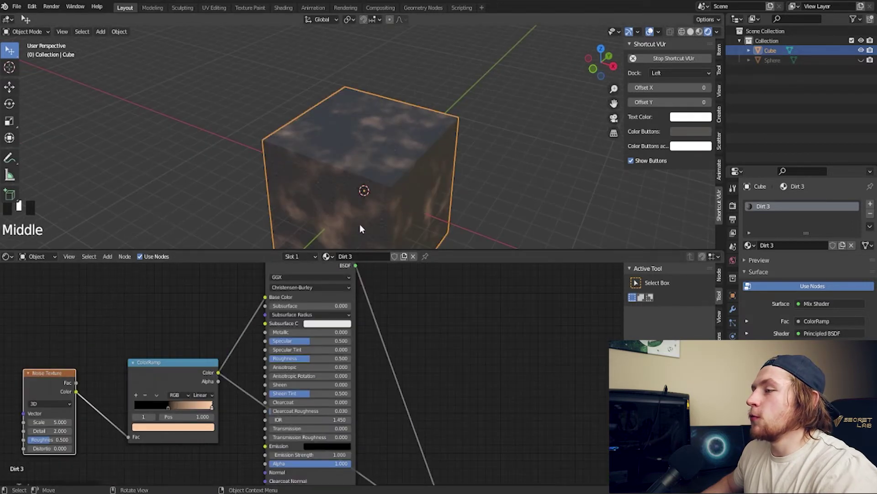
{"action": "left_click", "coordinate": [306, 359]}
{"action": "left_click_drag", "start_coordinate": [306, 359], "coordinate": [350, 360]}
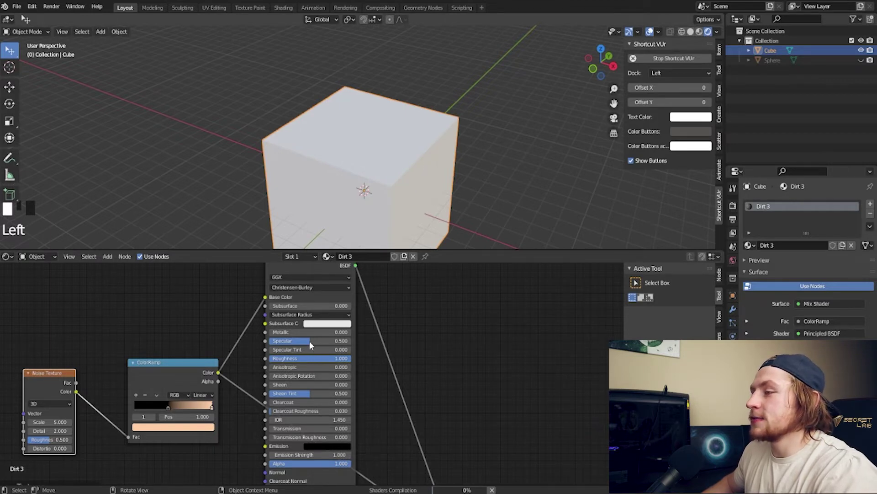
Set the dirt shader's Specular to 0 and reposition the node
{"action": "left_click", "coordinate": [338, 342]}
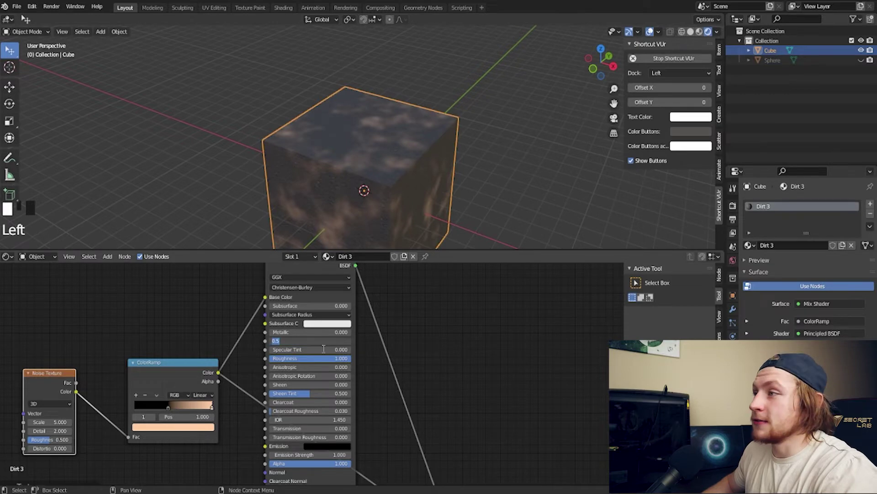
{"action": "scroll", "coordinate": [325, 346], "scroll_direction": "down", "scroll_amount": 2}
{"action": "middle_click_drag", "start_coordinate": [323, 333], "coordinate": [317, 315]}
{"action": "left_click_drag", "start_coordinate": [311, 324], "coordinate": [319, 325]}
{"action": "scroll", "coordinate": [404, 366], "scroll_direction": "up", "scroll_amount": 5}
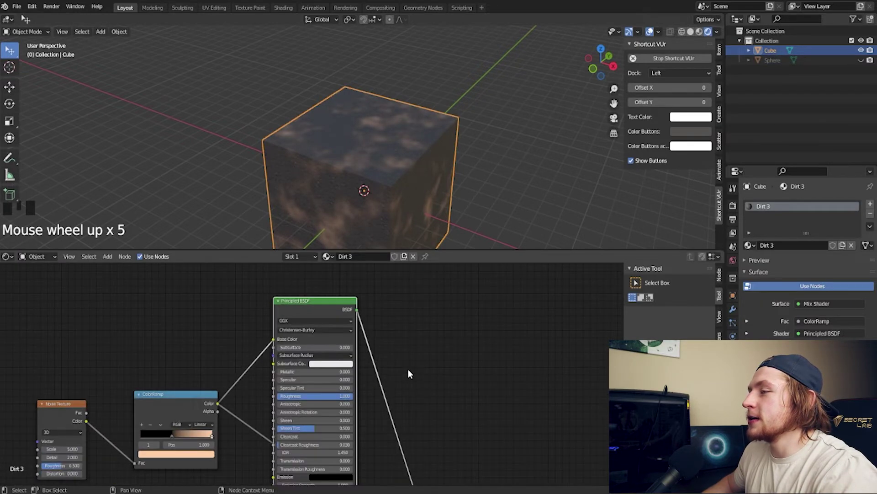
{"action": "middle_click_drag", "start_coordinate": [331, 395], "coordinate": [348, 364]}
Nudge and resize the dirt Principled BSDF node to tidy the node tree
{"action": "left_click", "coordinate": [348, 364]}
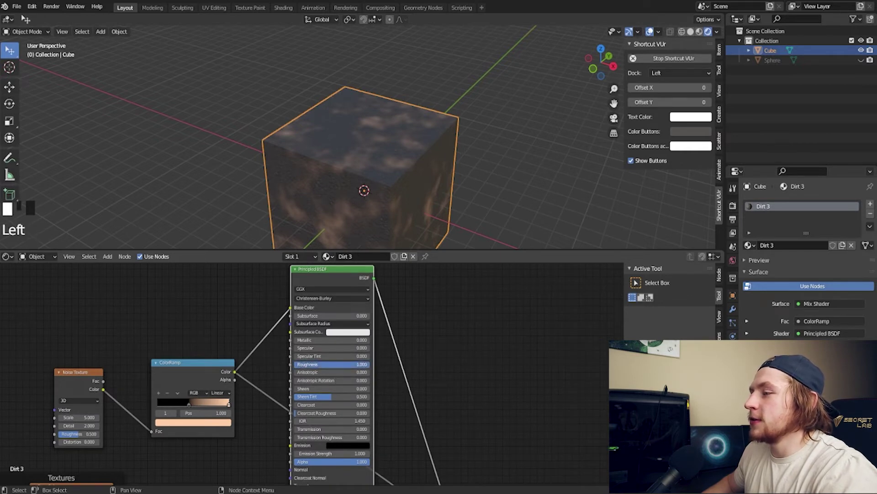
{"action": "scroll", "coordinate": [460, 347], "scroll_direction": "down", "scroll_amount": 6}
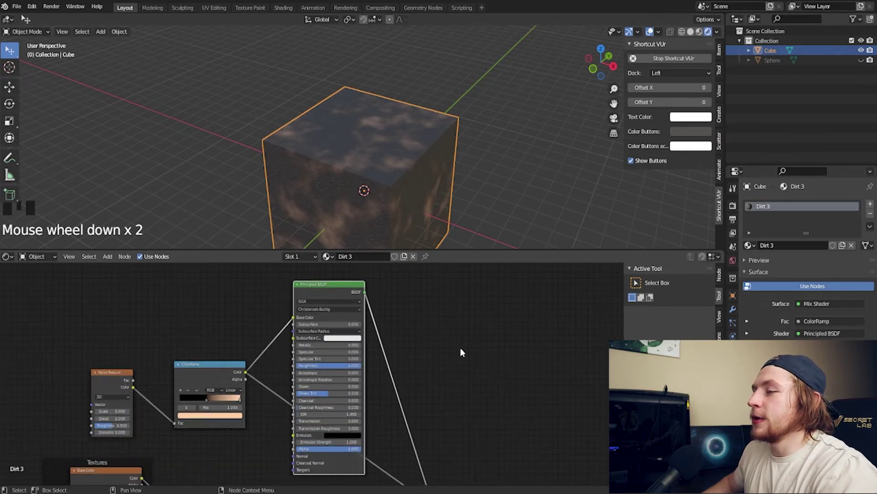
{"action": "middle_click_drag", "start_coordinate": [460, 361], "coordinate": [449, 338]}
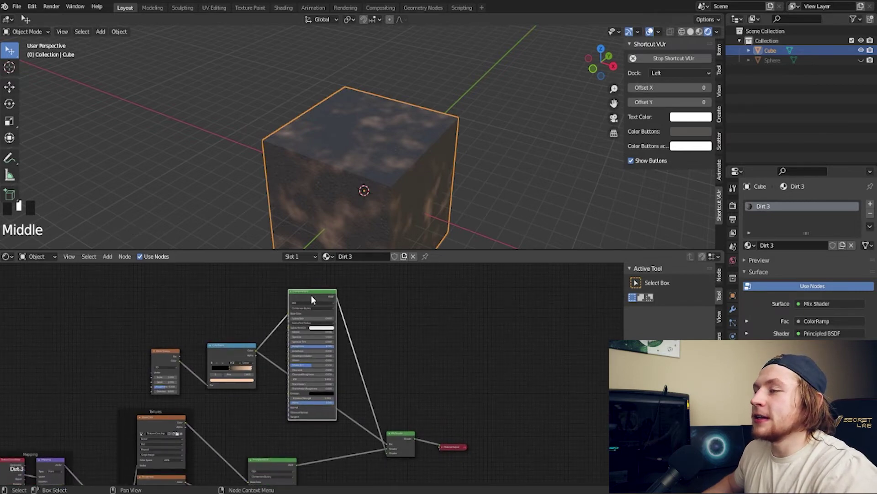
{"action": "left_click_drag", "start_coordinate": [311, 295], "coordinate": [324, 297]}
{"action": "scroll", "coordinate": [388, 309], "scroll_direction": "up", "scroll_amount": 5}
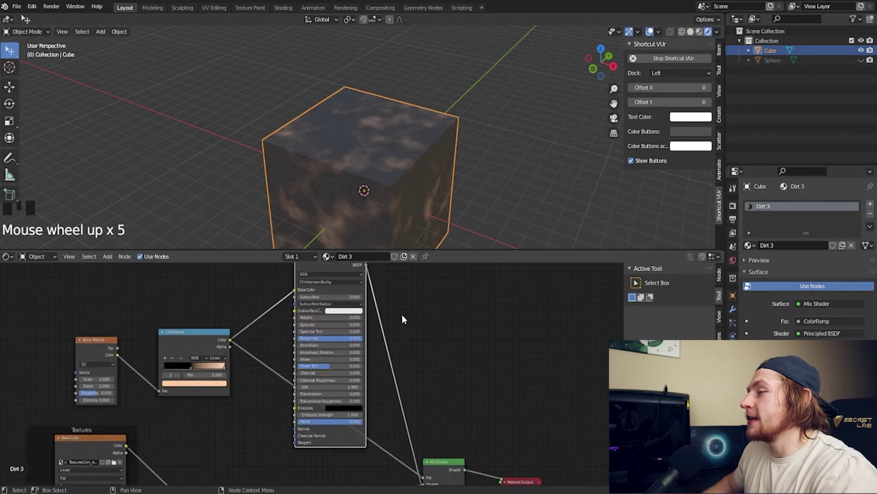
{"action": "scroll", "coordinate": [402, 318], "scroll_direction": "up", "scroll_amount": 2}
{"action": "scroll", "coordinate": [370, 394], "scroll_direction": "down", "scroll_amount": 10}
{"action": "middle_click_drag", "start_coordinate": [343, 306], "coordinate": [349, 324]}
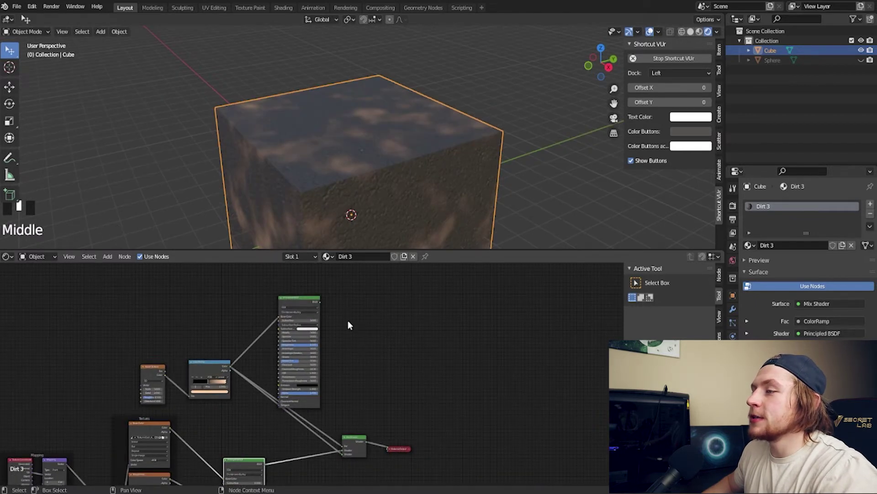
{"action": "scroll", "coordinate": [365, 366], "scroll_direction": "up", "scroll_amount": 2}
{"action": "middle_click_drag", "start_coordinate": [389, 397], "coordinate": [390, 358]}
{"action": "scroll", "coordinate": [390, 358], "scroll_direction": "up", "scroll_amount": 3}
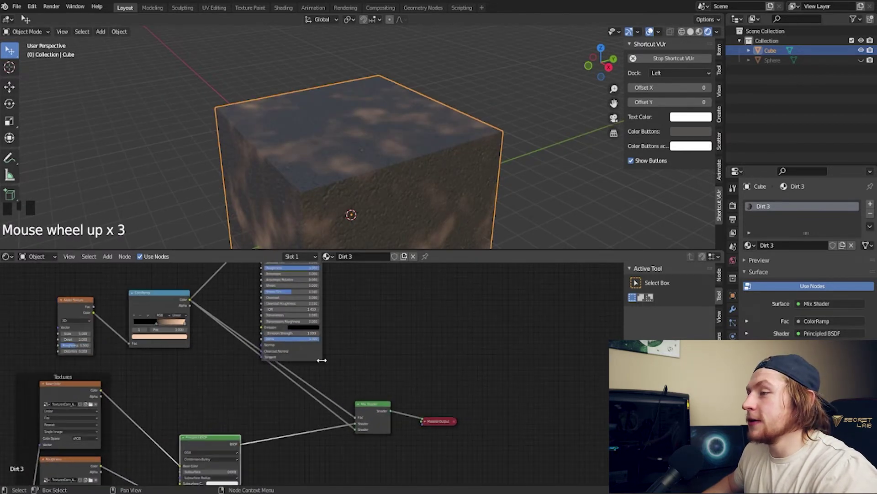
{"action": "left_click_drag", "start_coordinate": [320, 347], "coordinate": [292, 392]}
{"action": "left_click_drag", "start_coordinate": [279, 320], "coordinate": [338, 320]}
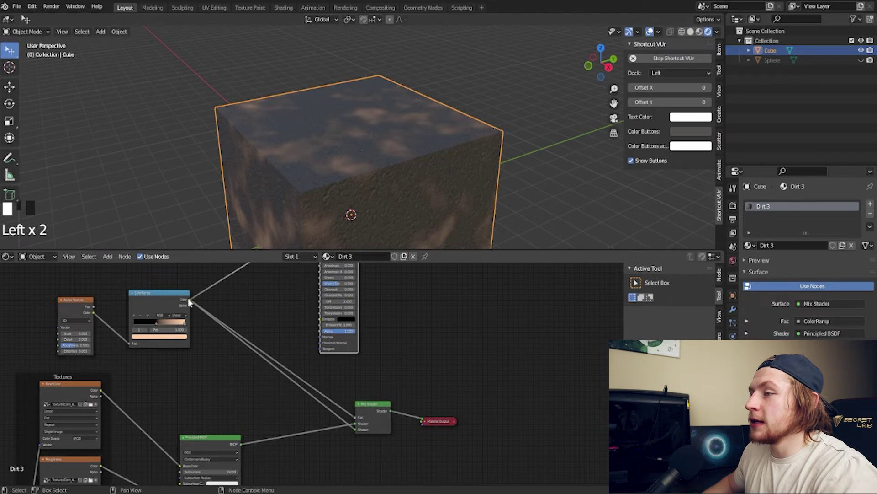
Move the ColorRamp's black stop to position 0.300
{"action": "scroll", "coordinate": [368, 408], "scroll_direction": "up", "scroll_amount": 4}
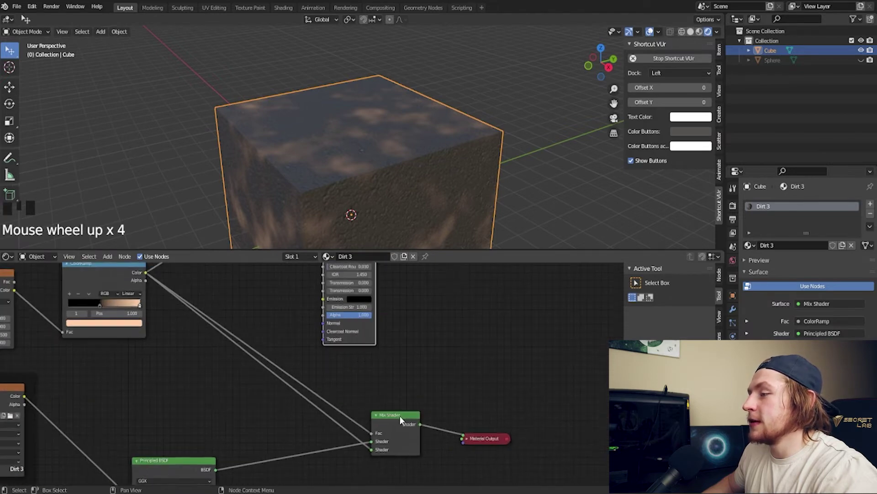
{"action": "middle_click_drag", "start_coordinate": [399, 415], "coordinate": [348, 381]}
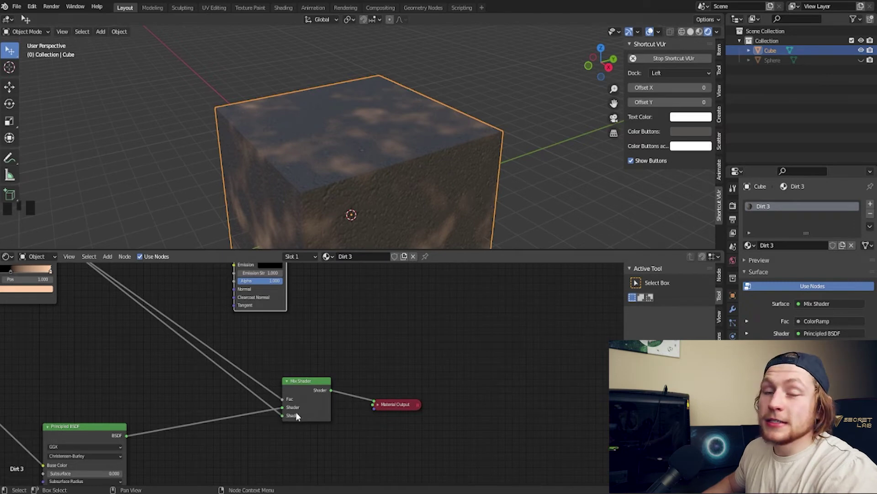
{"action": "scroll", "coordinate": [320, 357], "scroll_direction": "down", "scroll_amount": 3}
{"action": "middle_click_drag", "start_coordinate": [339, 364], "coordinate": [366, 393]}
{"action": "scroll", "coordinate": [366, 393], "scroll_direction": "up", "scroll_amount": 3}
{"action": "mouse_move", "coordinate": [375, 214]}
{"action": "middle_mouse_down"}
{"action": "mouse_move", "coordinate": [382, 192]}
{"action": "mouse_move", "coordinate": [379, 229]}
{"action": "middle_mouse_up"}
{"action": "scroll", "coordinate": [382, 181], "scroll_direction": "up", "scroll_amount": 2}
{"action": "mouse_move", "coordinate": [276, 370]}
{"action": "left_mouse_down"}
{"action": "mouse_move", "coordinate": [242, 371]}
{"action": "mouse_move", "coordinate": [286, 373]}
{"action": "left_mouse_up"}
Set the ColorRamp interpolation to Ease and slide its black stop to 0.168
{"action": "left_click", "coordinate": [320, 357]}
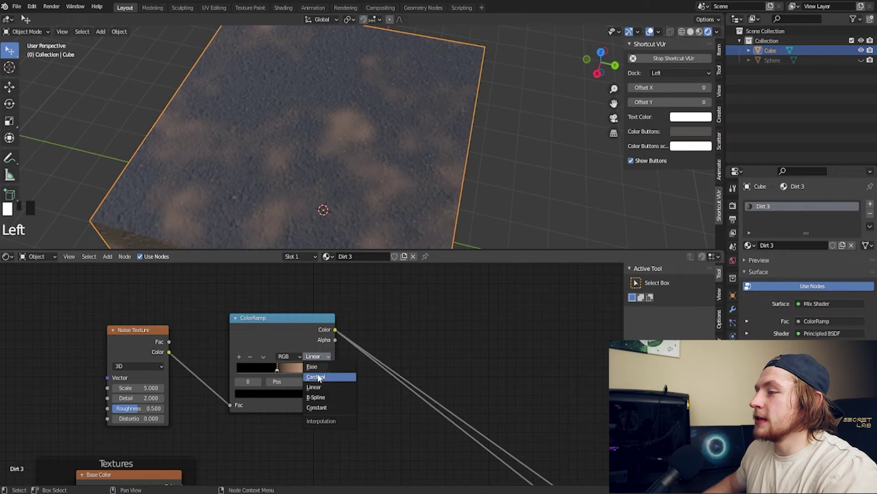
{"action": "left_click", "coordinate": [317, 365]}
{"action": "left_click_drag", "start_coordinate": [285, 370], "coordinate": [273, 370]}
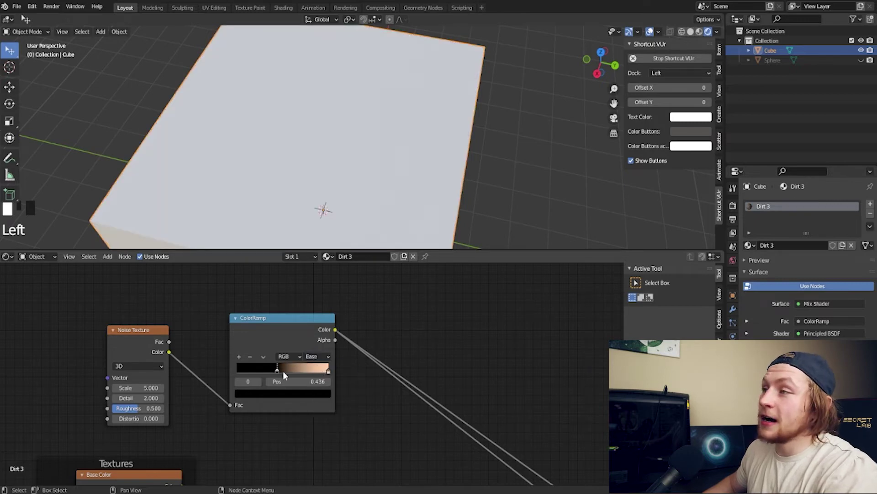
{"action": "left_click_drag", "start_coordinate": [278, 370], "coordinate": [253, 369]}
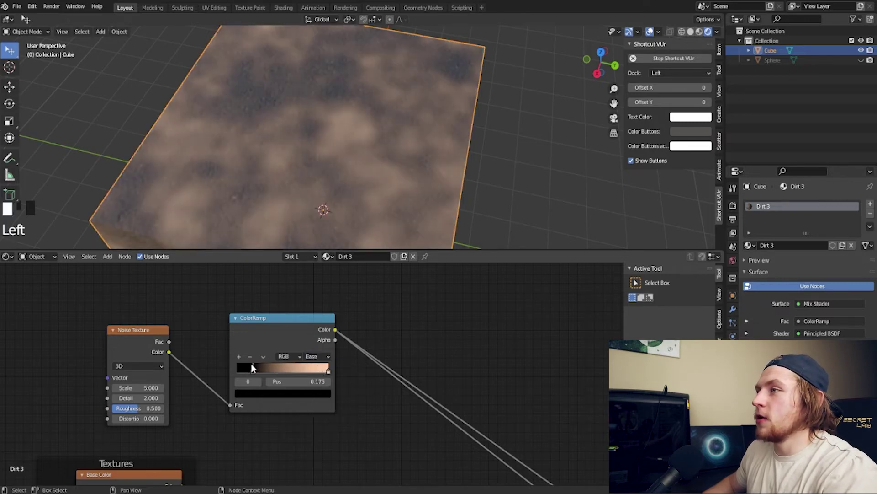
{"action": "middle_click_drag", "start_coordinate": [249, 368], "coordinate": [211, 382], "text": "ctrl"}
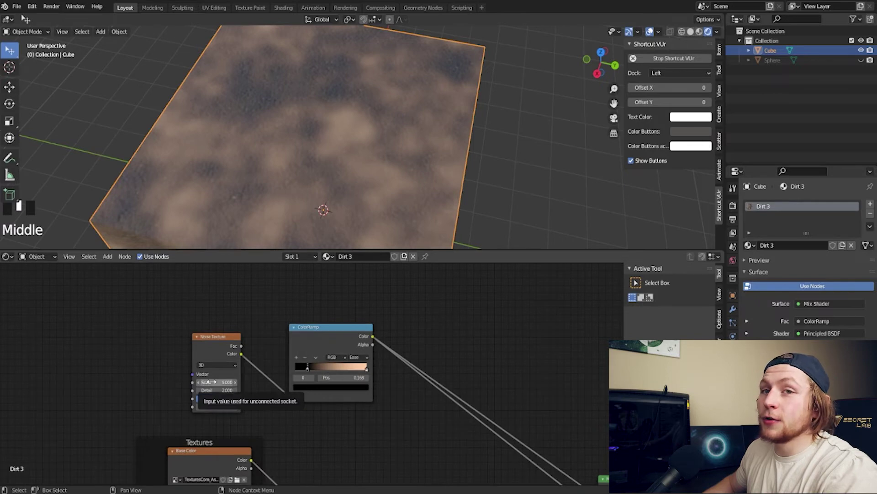
{"action": "left_click", "coordinate": [328, 219]}
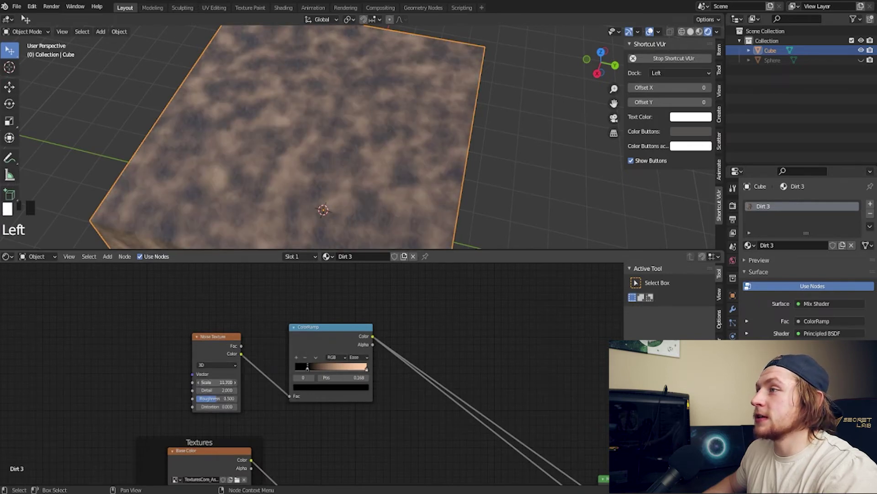
{"action": "middle_click_drag", "start_coordinate": [328, 214], "coordinate": [380, 196], "text": "ctrl"}
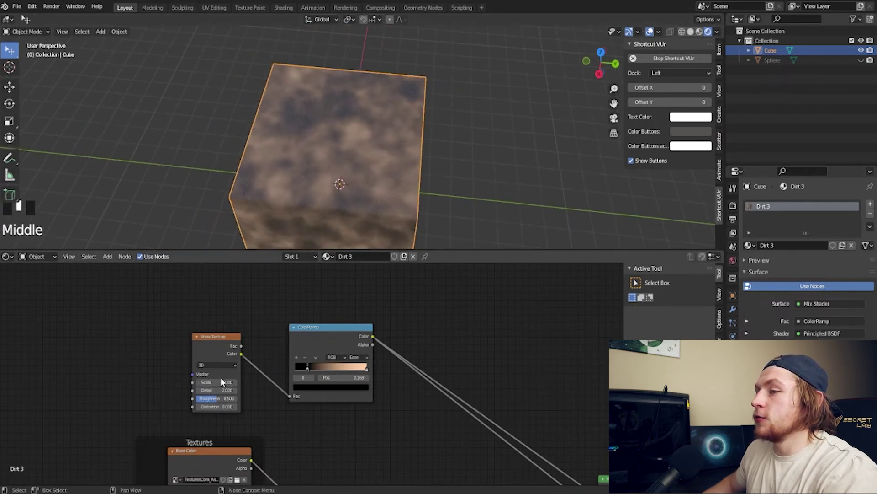
{"action": "left_click", "coordinate": [347, 196]}
Raise the Noise Texture Scale to 8.700 and Detail to 11.800
{"action": "scroll", "coordinate": [384, 202], "scroll_direction": "down", "scroll_amount": 3}
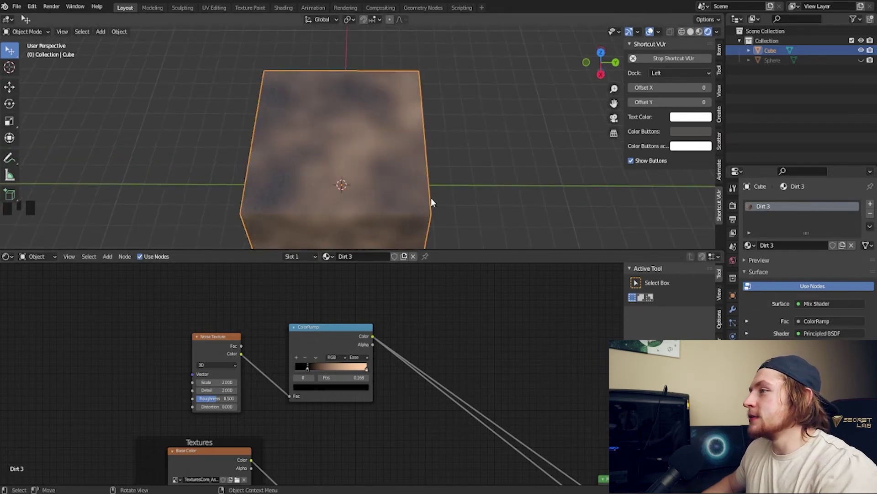
{"action": "scroll", "coordinate": [261, 365], "scroll_direction": "up", "scroll_amount": 3}
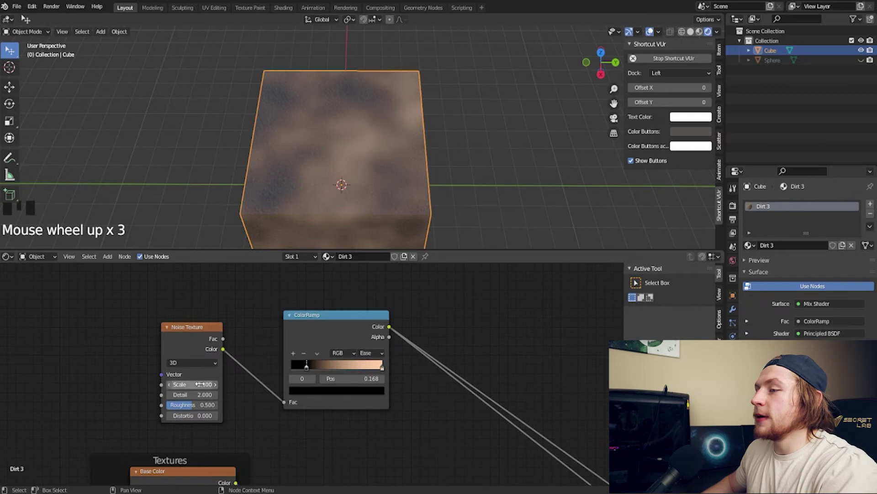
{"action": "left_click_drag", "start_coordinate": [192, 383], "coordinate": [244, 384]}
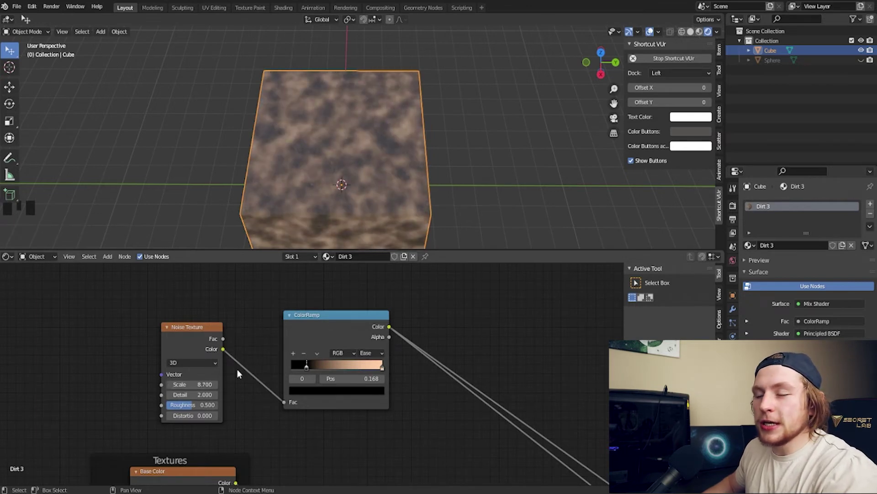
{"action": "scroll", "coordinate": [246, 375], "scroll_direction": "up", "scroll_amount": 3}
{"action": "middle_click_drag", "start_coordinate": [214, 383], "coordinate": [239, 392]}
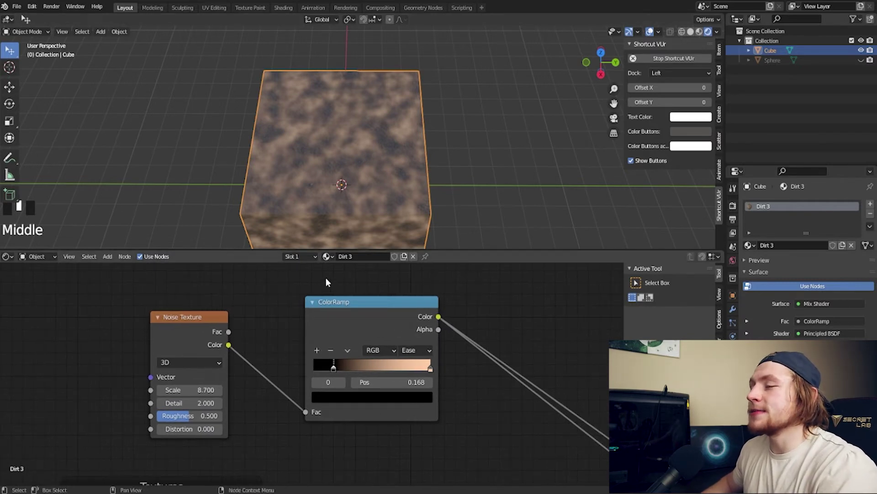
{"action": "left_click_drag", "start_coordinate": [201, 403], "coordinate": [185, 402]}
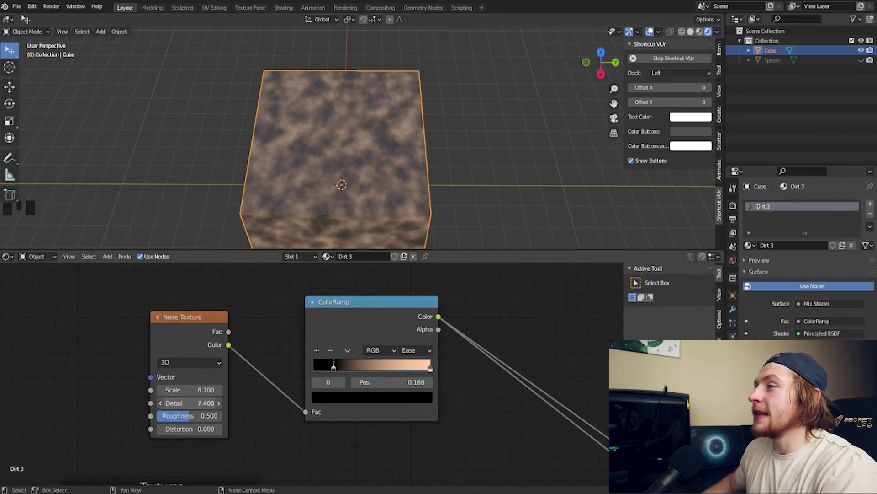
{"action": "scroll", "coordinate": [378, 191], "scroll_direction": "up", "scroll_amount": 4}
{"action": "scroll", "coordinate": [379, 191], "scroll_direction": "down", "scroll_amount": 2}
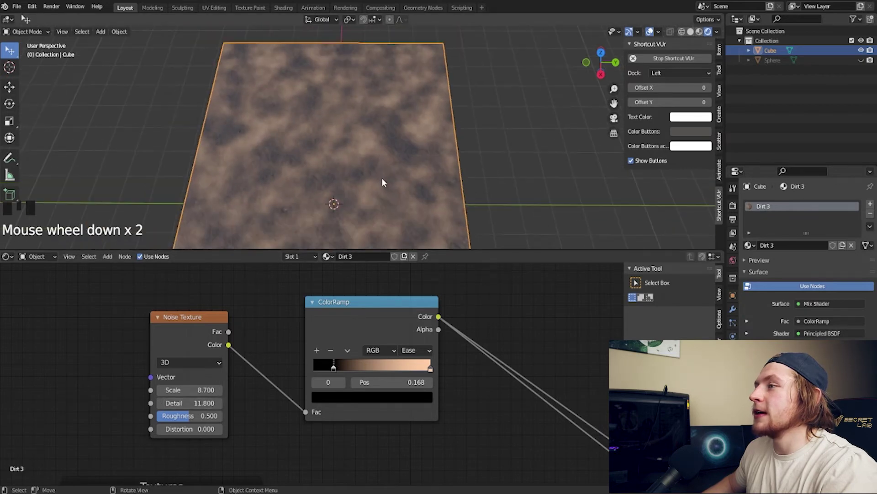
{"action": "middle_click_drag", "start_coordinate": [382, 178], "coordinate": [377, 194]}
Duplicate the Noise Texture node and place the copy above the original
{"action": "left_click", "coordinate": [431, 370]}
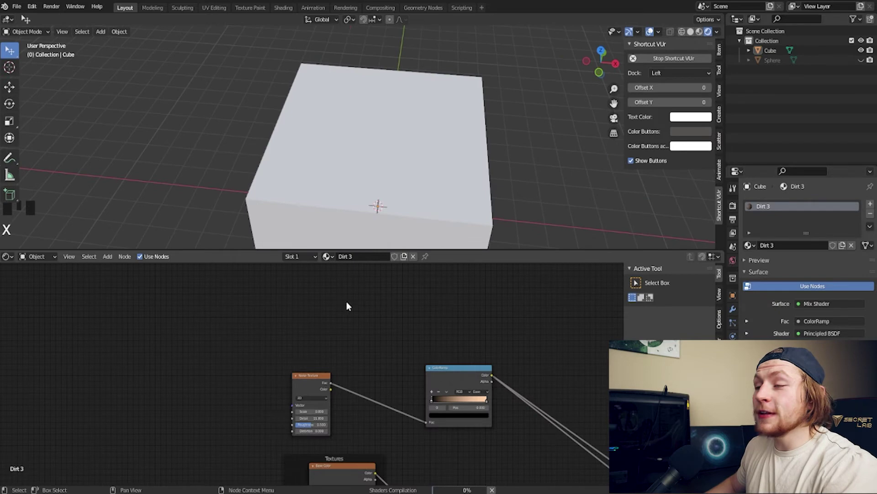
{"action": "left_click", "coordinate": [322, 376]}
{"action": "left_click", "coordinate": [313, 382]}
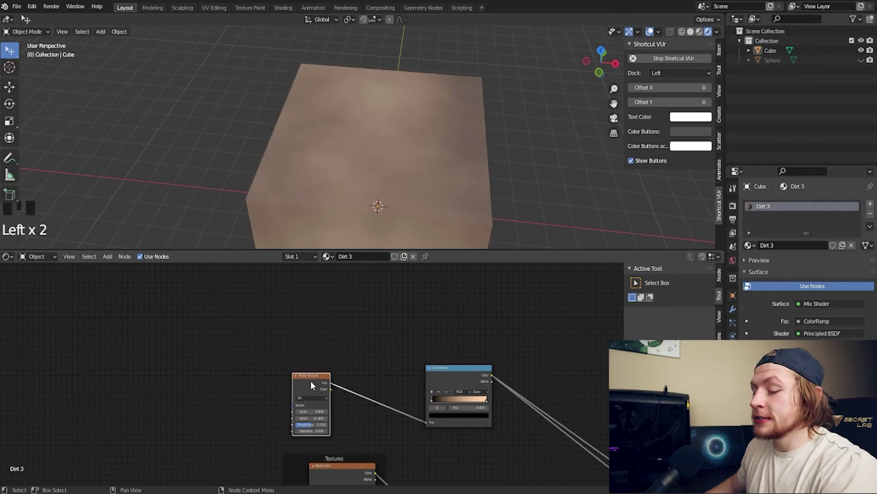
{"action": "key", "text": "shift+d"}
{"action": "left_click", "coordinate": [310, 304]}
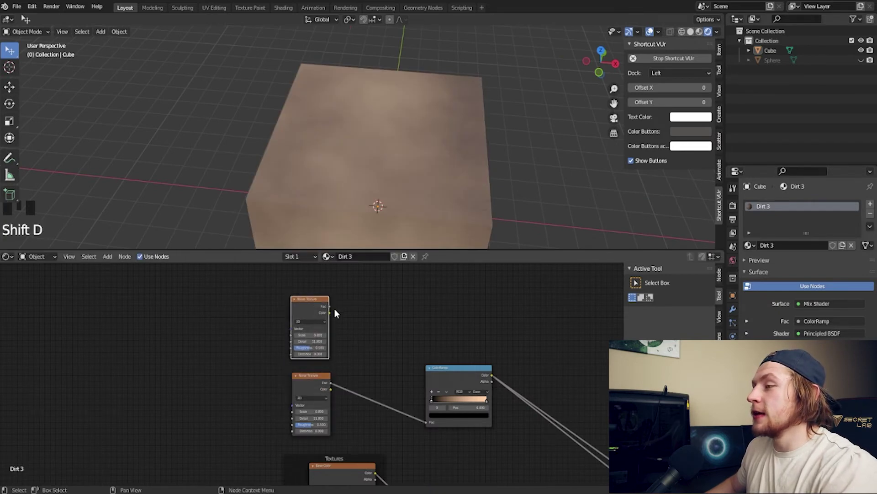
Insert a Multiply Math node on the noise-to-ColorRamp link and feed the top noise's Fac into it
{"action": "key", "text": "shift+a"}
{"action": "mouse_move", "coordinate": [369, 328]}
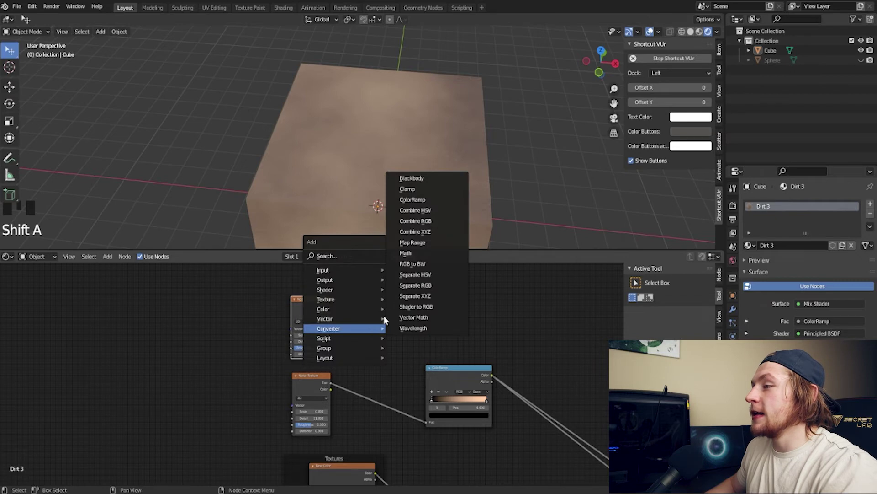
{"action": "left_click", "coordinate": [402, 258]}
{"action": "left_click", "coordinate": [386, 393]}
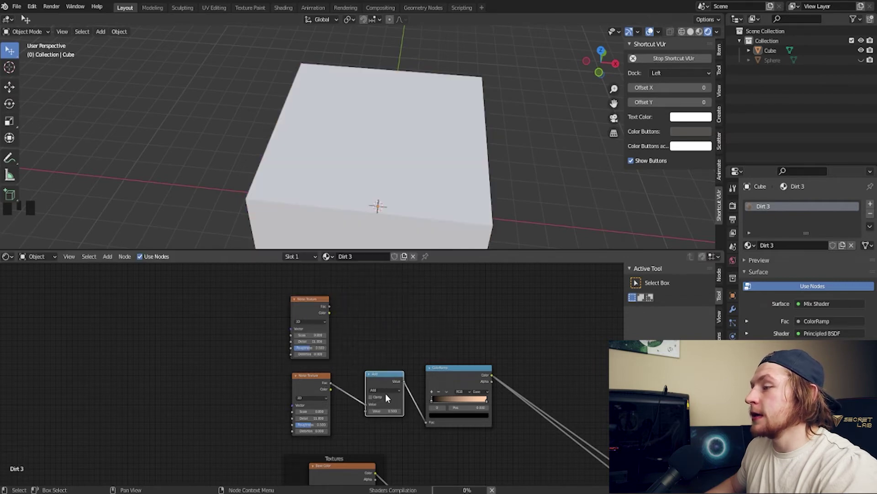
{"action": "left_click", "coordinate": [385, 390]}
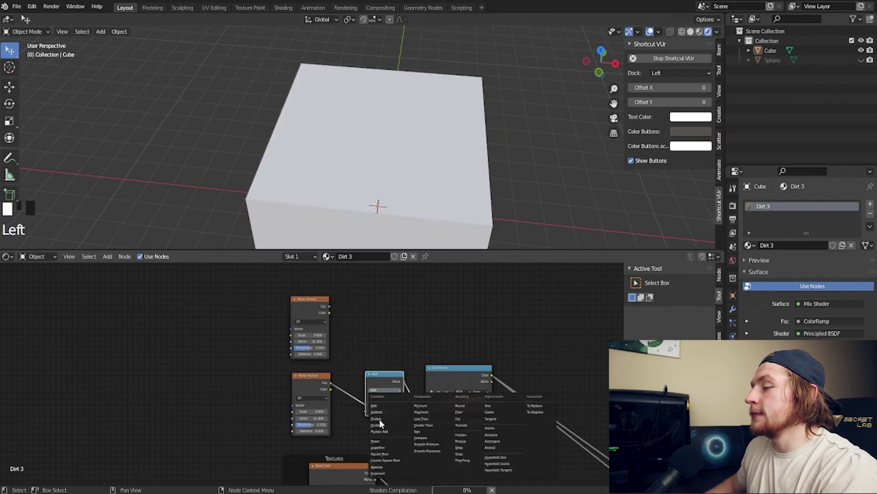
{"action": "left_click", "coordinate": [386, 408]}
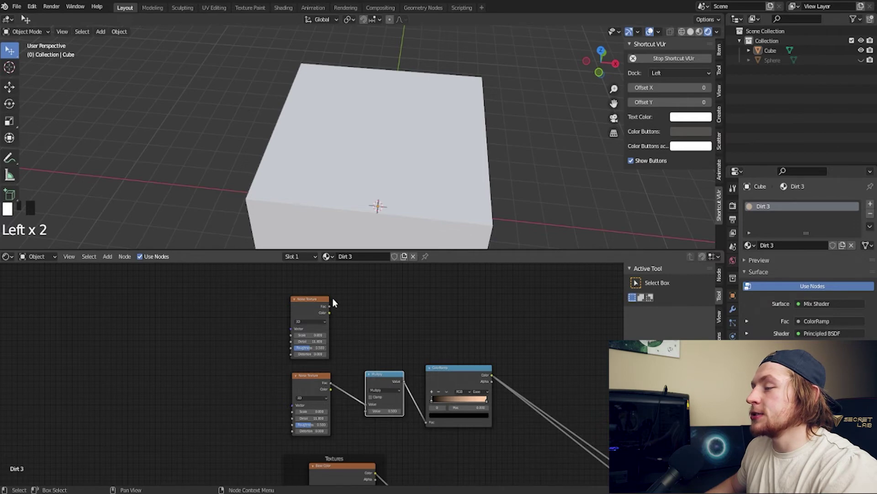
{"action": "left_click", "coordinate": [332, 313]}
{"action": "left_click_drag", "start_coordinate": [329, 306], "coordinate": [366, 404]}
Orbit and zoom around the cube to inspect the patchier dirt
{"action": "scroll", "coordinate": [415, 352], "scroll_direction": "up", "scroll_amount": 3}
{"action": "middle_click_drag", "start_coordinate": [347, 197], "coordinate": [365, 223]}
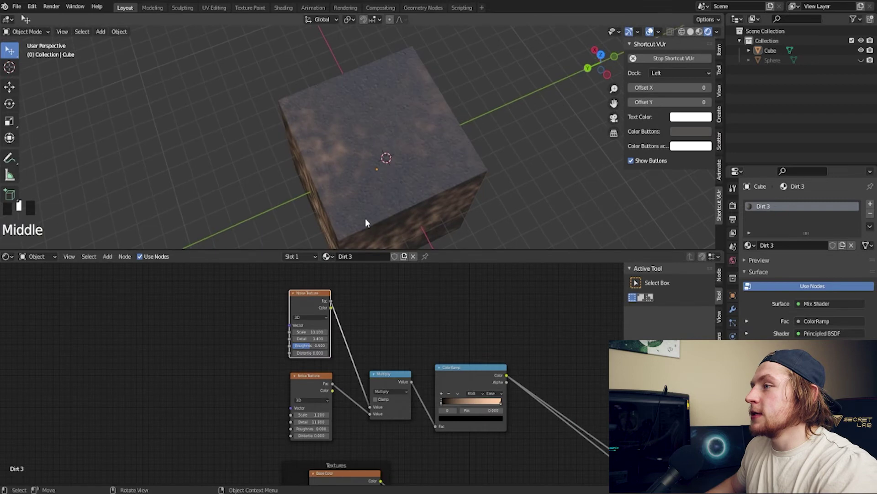
{"action": "middle_click_drag", "start_coordinate": [381, 116], "coordinate": [382, 132]}
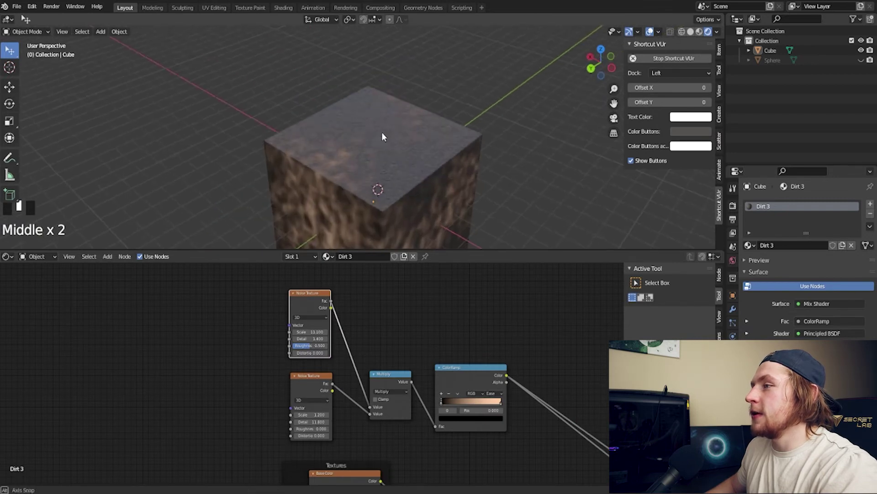
{"action": "scroll", "coordinate": [364, 162], "scroll_direction": "down", "scroll_amount": 5}
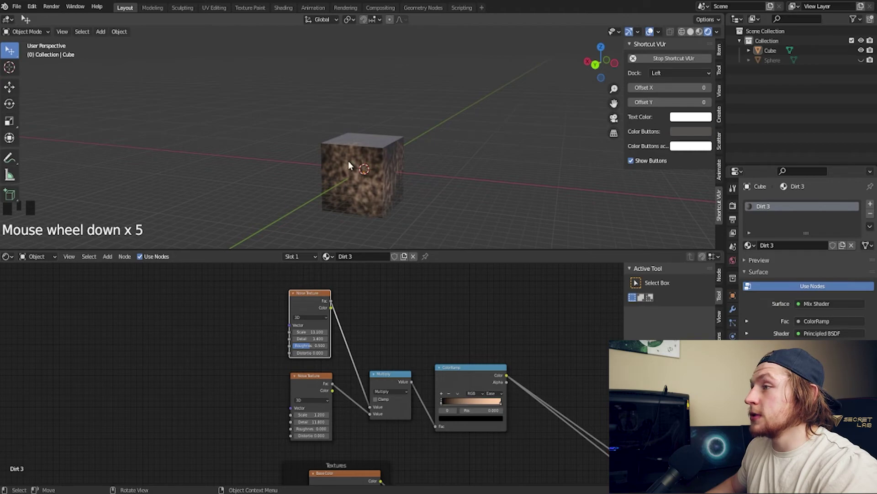
{"action": "scroll", "coordinate": [366, 172], "scroll_direction": "up", "scroll_amount": 5}
{"action": "middle_click_drag", "start_coordinate": [366, 172], "coordinate": [390, 145], "text": "shift"}
{"action": "scroll", "coordinate": [394, 130], "scroll_direction": "up", "scroll_amount": 4}
{"action": "scroll", "coordinate": [395, 149], "scroll_direction": "down", "scroll_amount": 6}
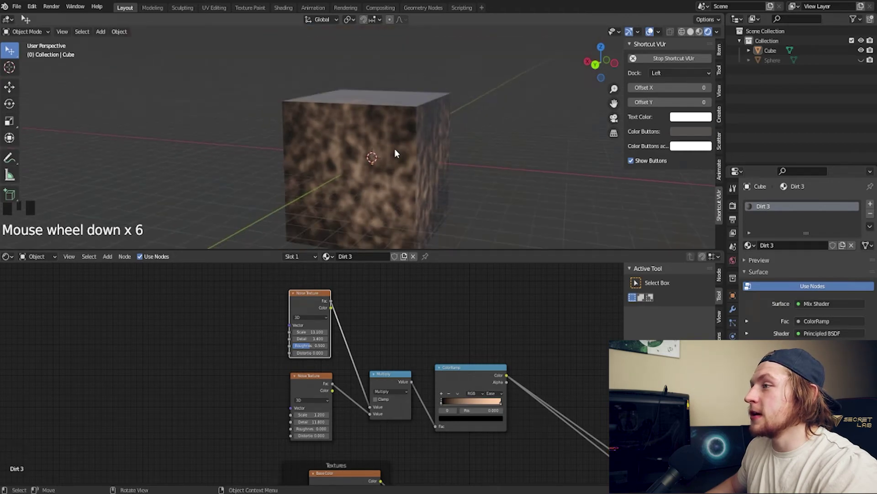